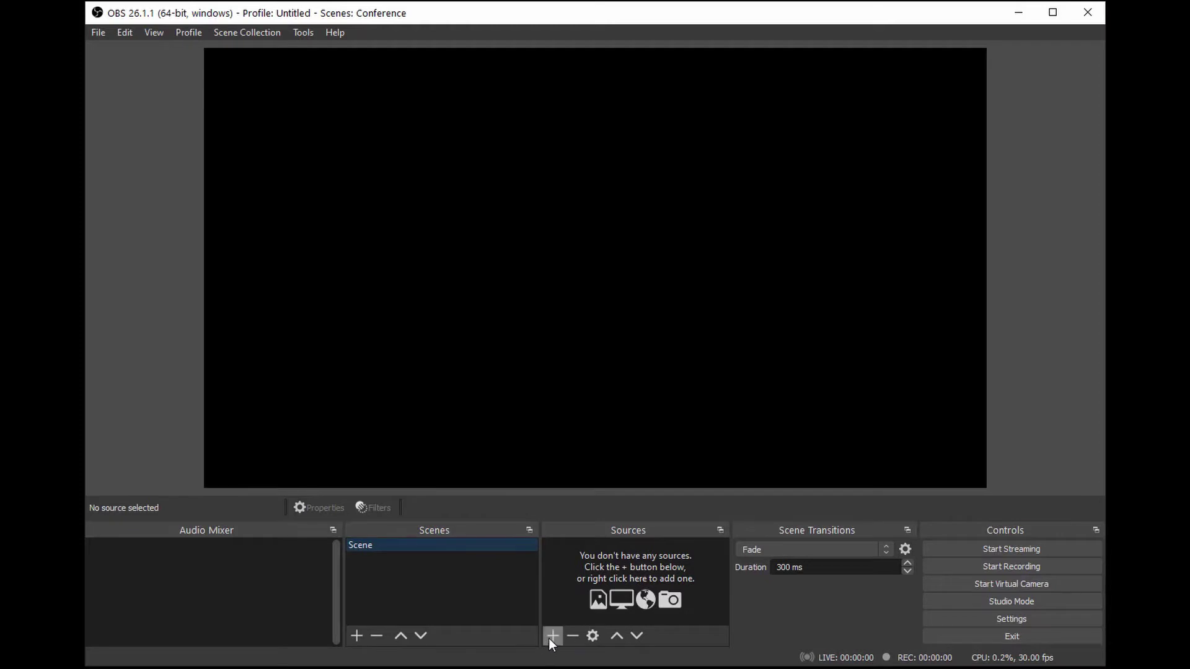
Add a video capture source named Webcam to the first scene, using the c922 Pro Stream Webcam with its default settings.
{"action": "left_click", "coordinate": [551, 641]}
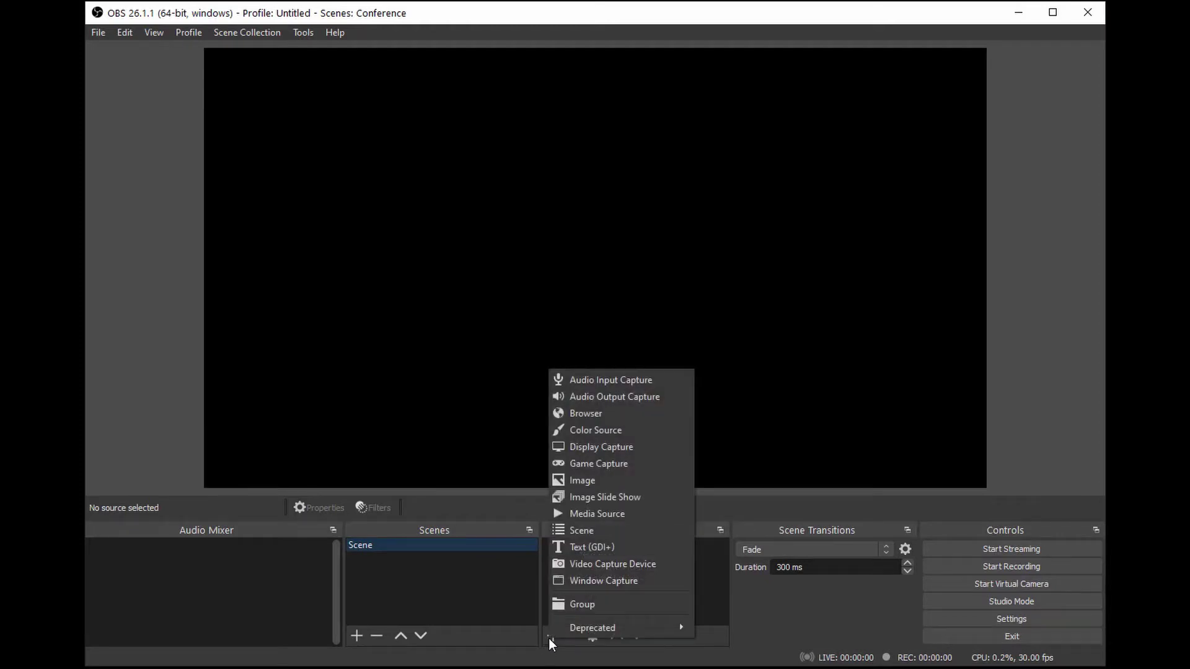
{"action": "left_click", "coordinate": [610, 566]}
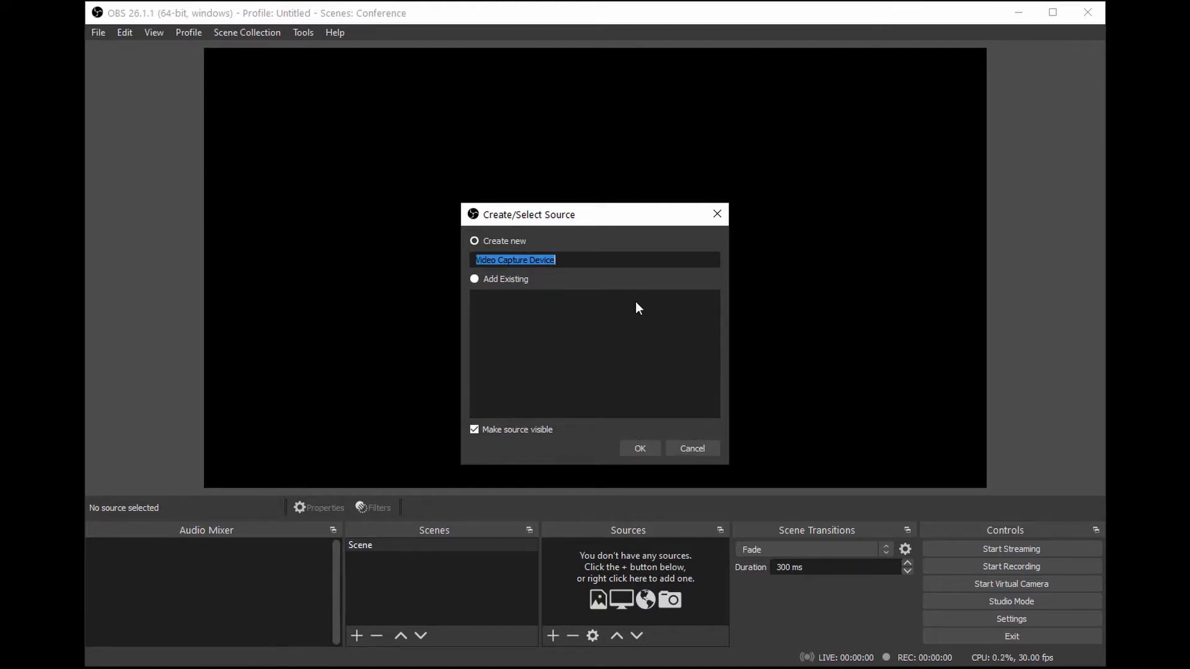
{"action": "type", "text": "W"}
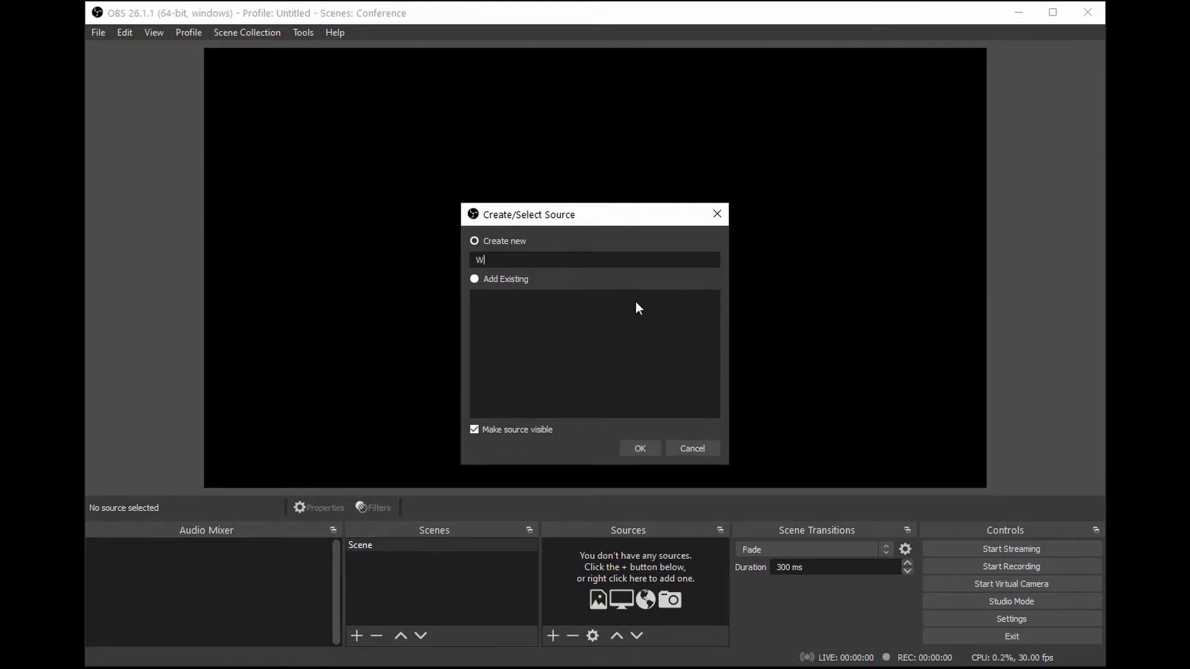
{"action": "type", "text": "ebcam"}
{"action": "left_click", "coordinate": [649, 449]}
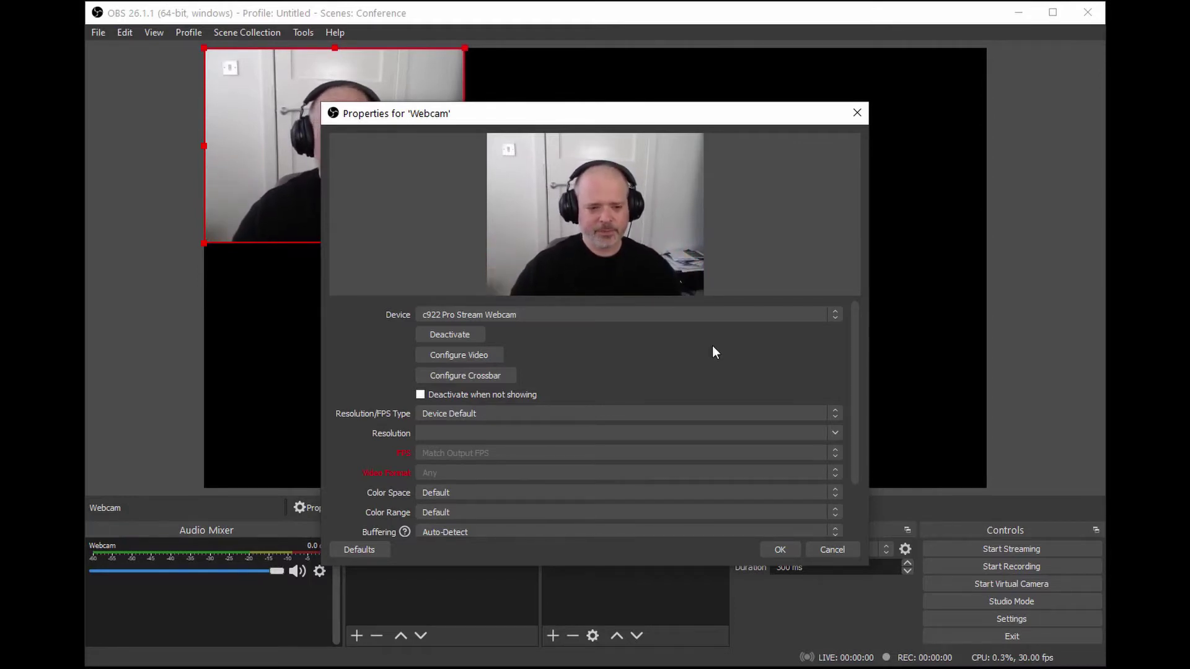
{"action": "left_click", "coordinate": [781, 553]}
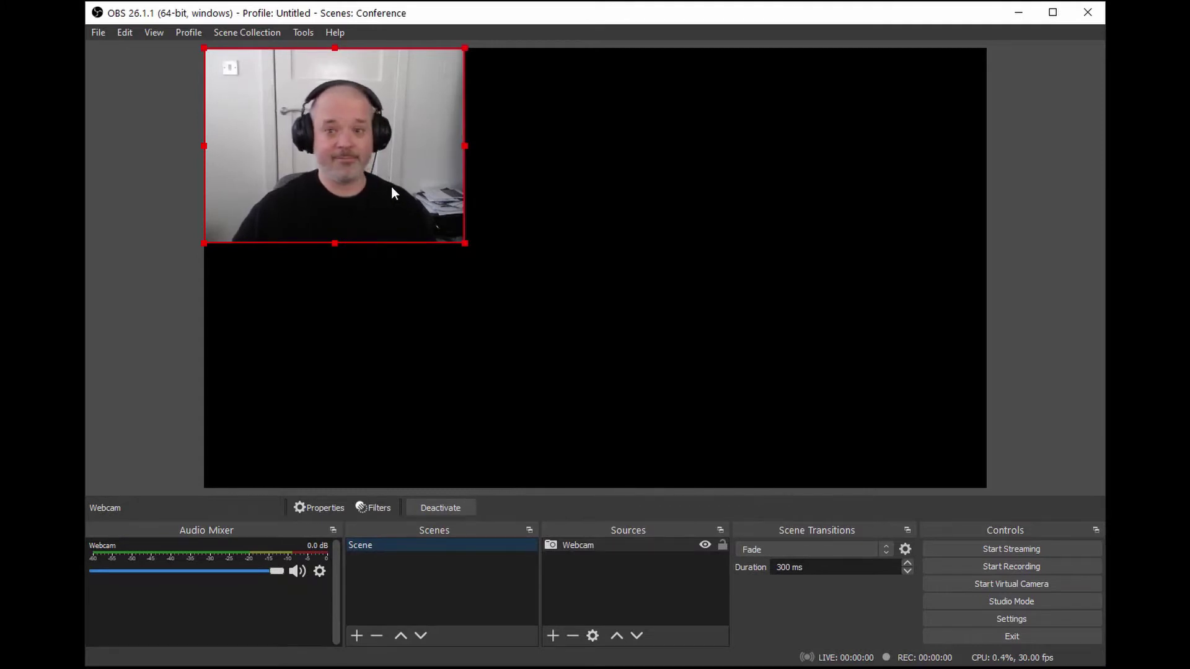
Enlarge the webcam feed to the canvas's full height, crop its upper edge and centre it horizontally.
{"action": "left_click_drag", "start_coordinate": [465, 243], "coordinate": [799, 398]}
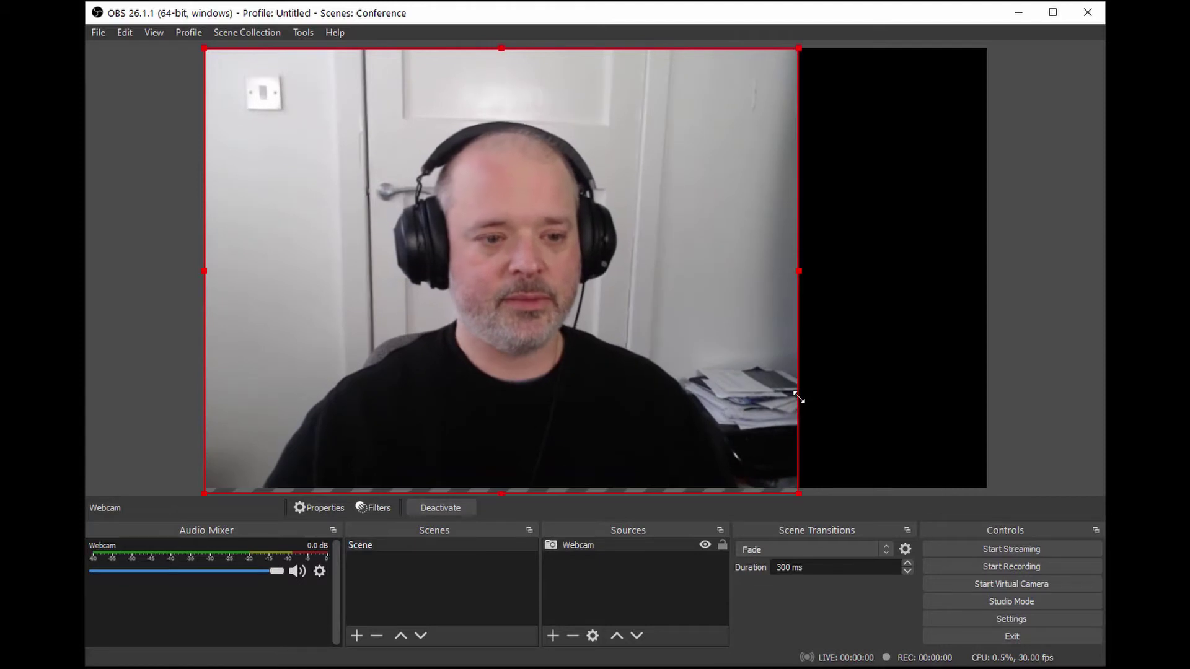
{"action": "left_click_drag", "start_coordinate": [590, 315], "coordinate": [674, 314]}
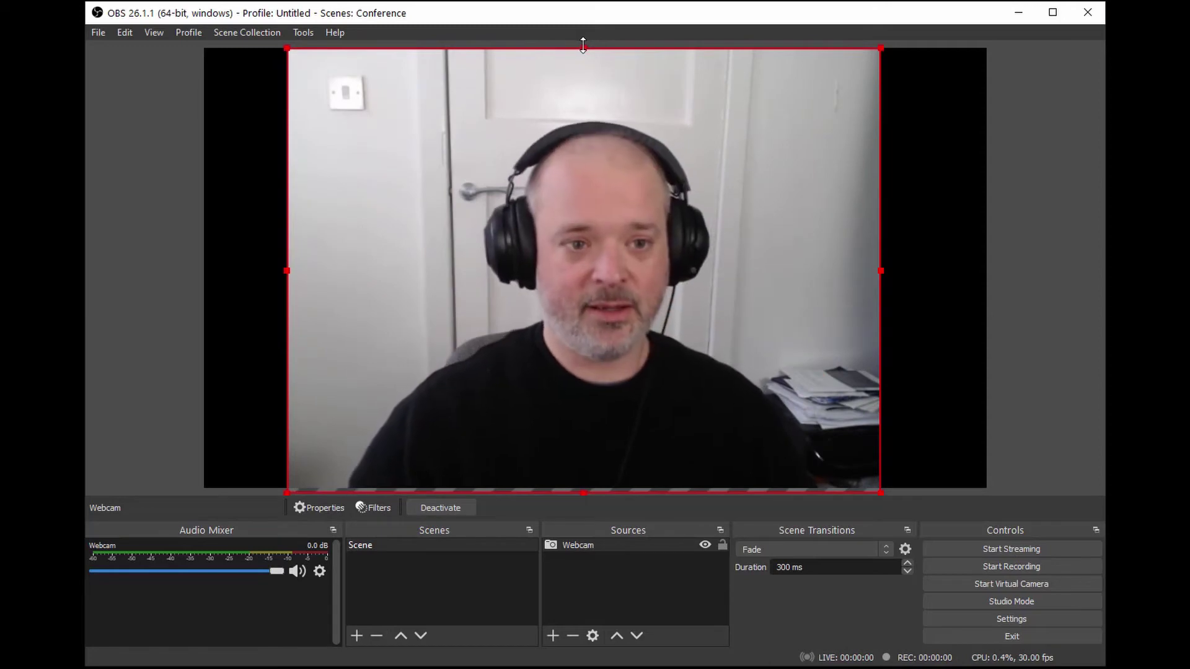
{"action": "left_click_drag", "start_coordinate": [583, 52], "coordinate": [942, 69]}
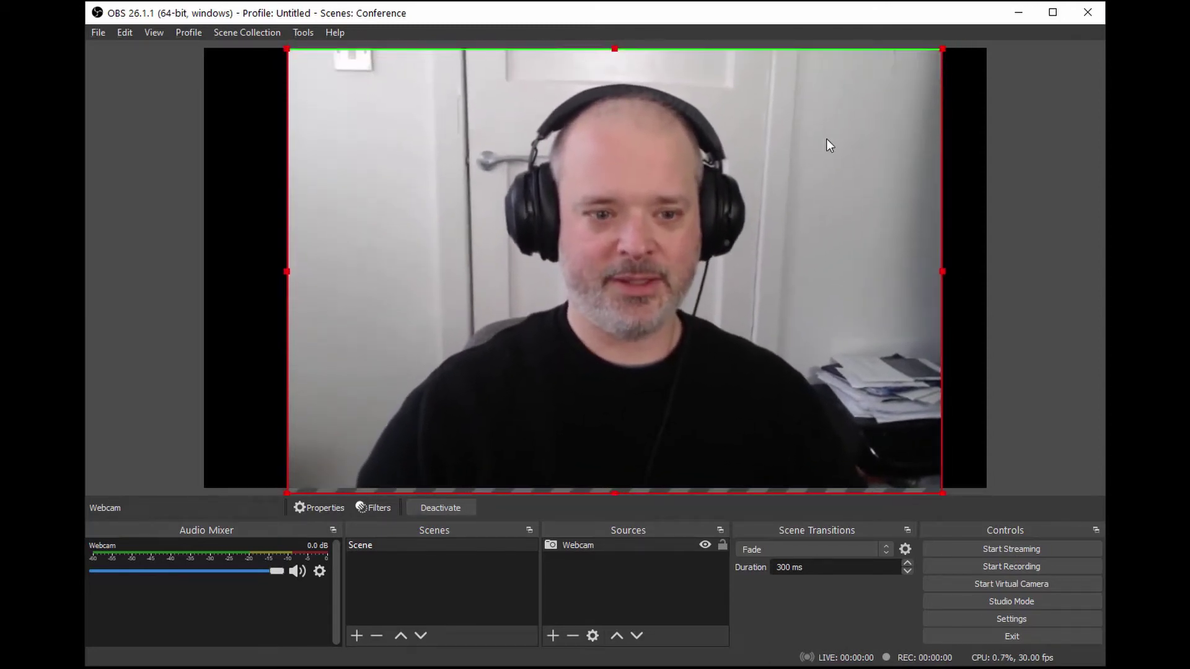
{"action": "left_click_drag", "start_coordinate": [826, 140], "coordinate": [790, 149]}
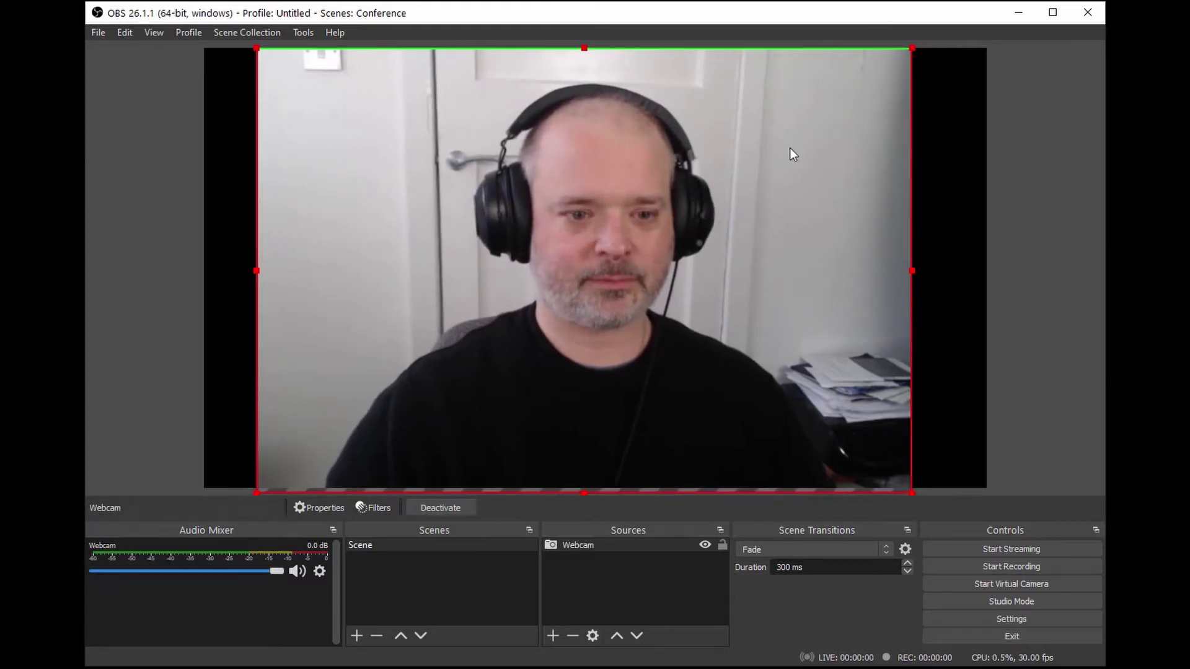
{"action": "left_click_drag", "start_coordinate": [911, 50], "coordinate": [937, 48]}
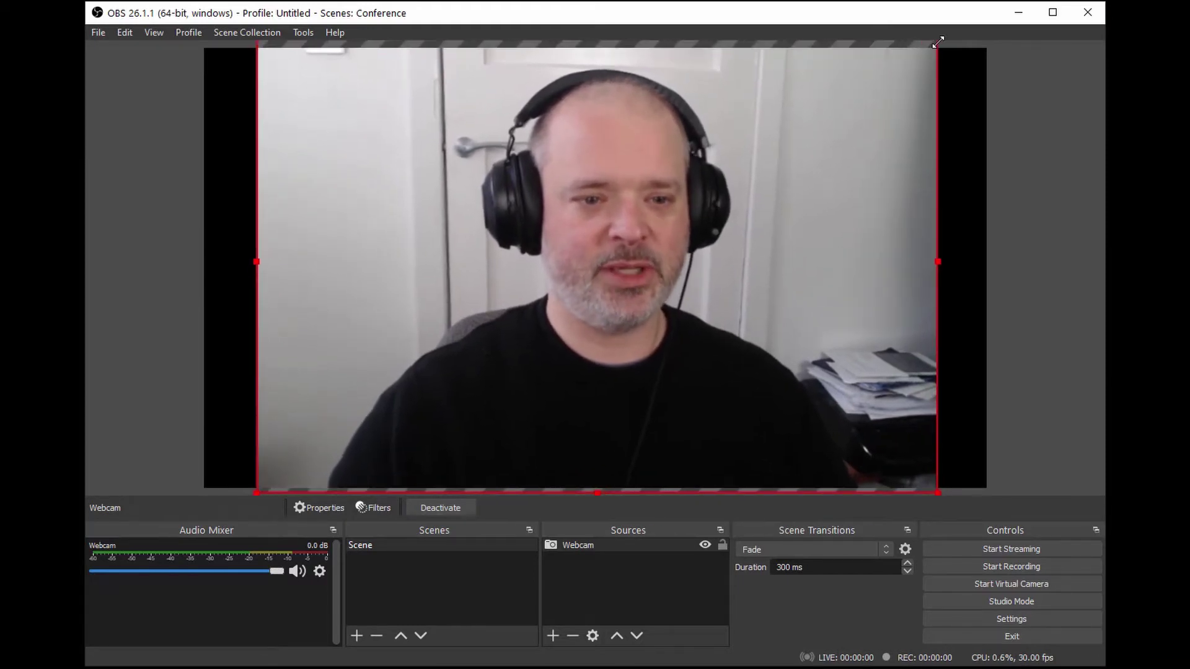
{"action": "left_click_drag", "start_coordinate": [877, 210], "coordinate": [840, 218]}
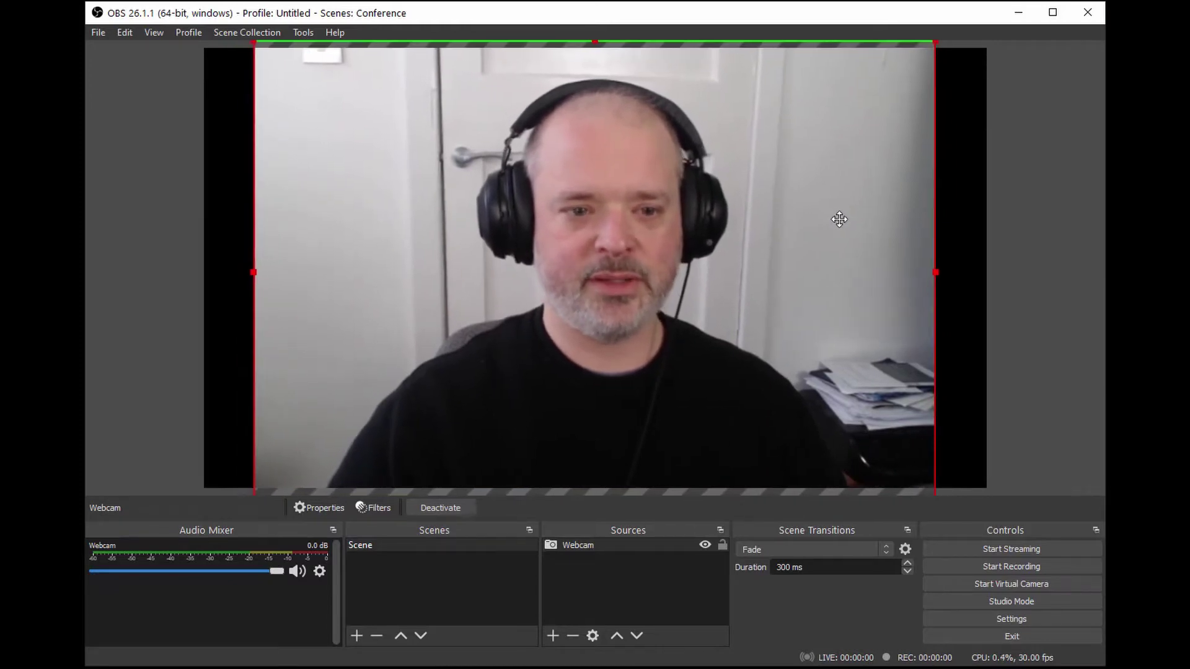
{"action": "left_click", "coordinate": [1019, 201]}
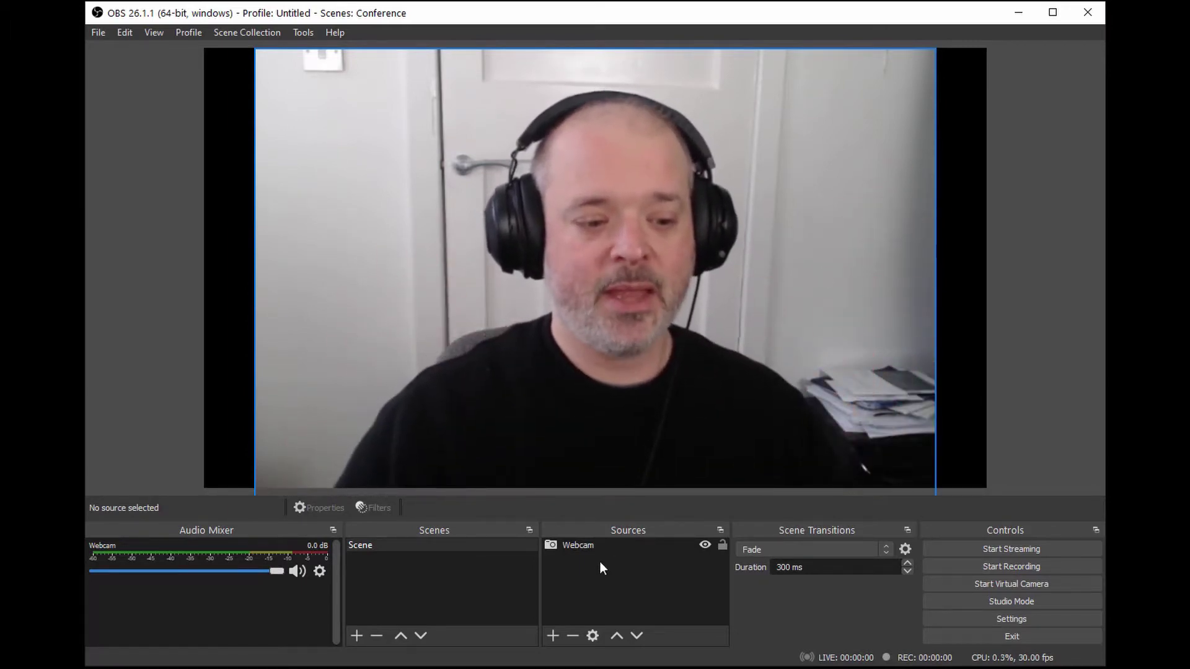
Create a scene named Scene 2 and add the existing Webcam video capture source to it.
{"action": "left_click", "coordinate": [356, 635]}
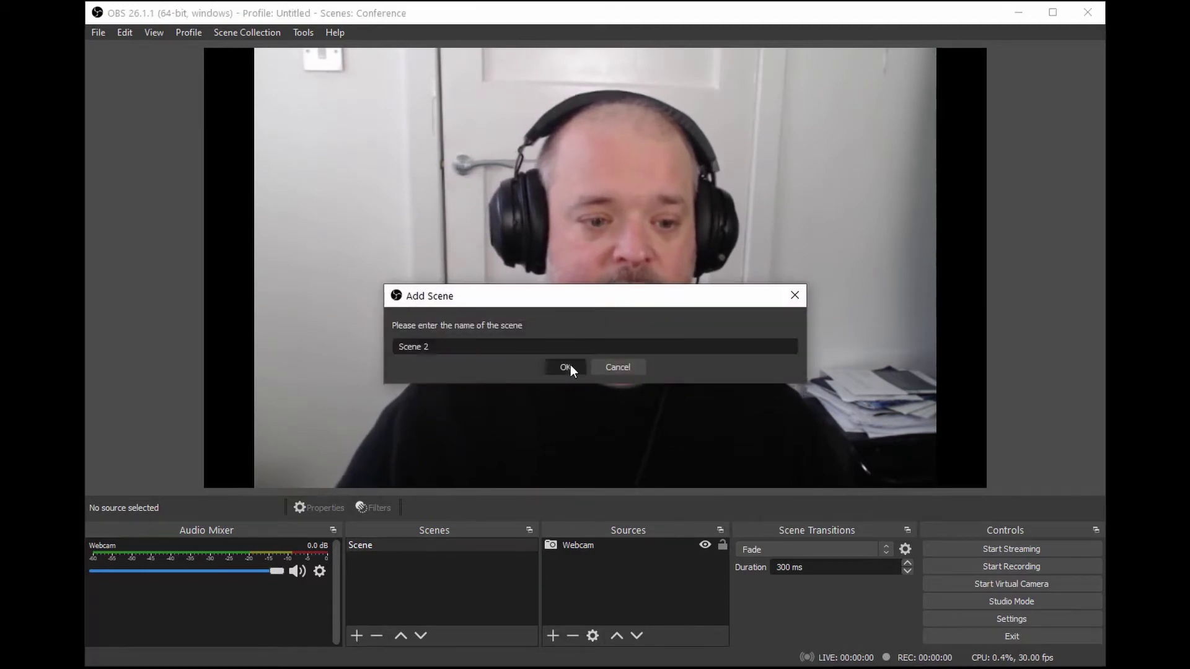
{"action": "left_click", "coordinate": [570, 364]}
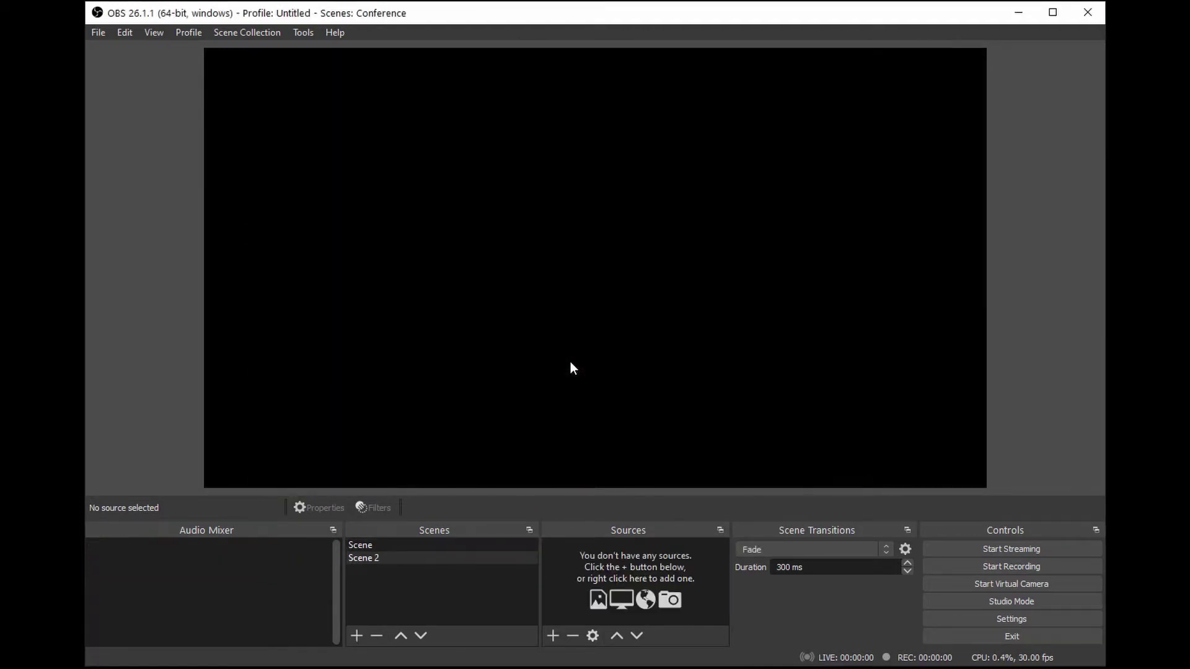
{"action": "left_click", "coordinate": [553, 636]}
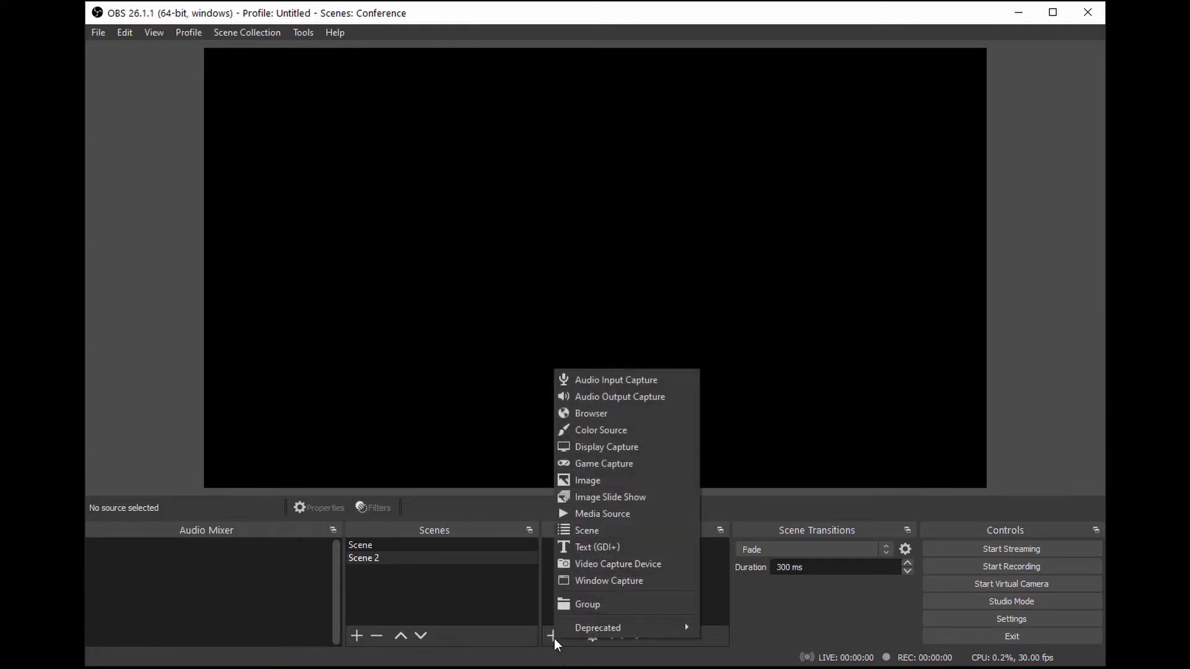
{"action": "left_click", "coordinate": [604, 568]}
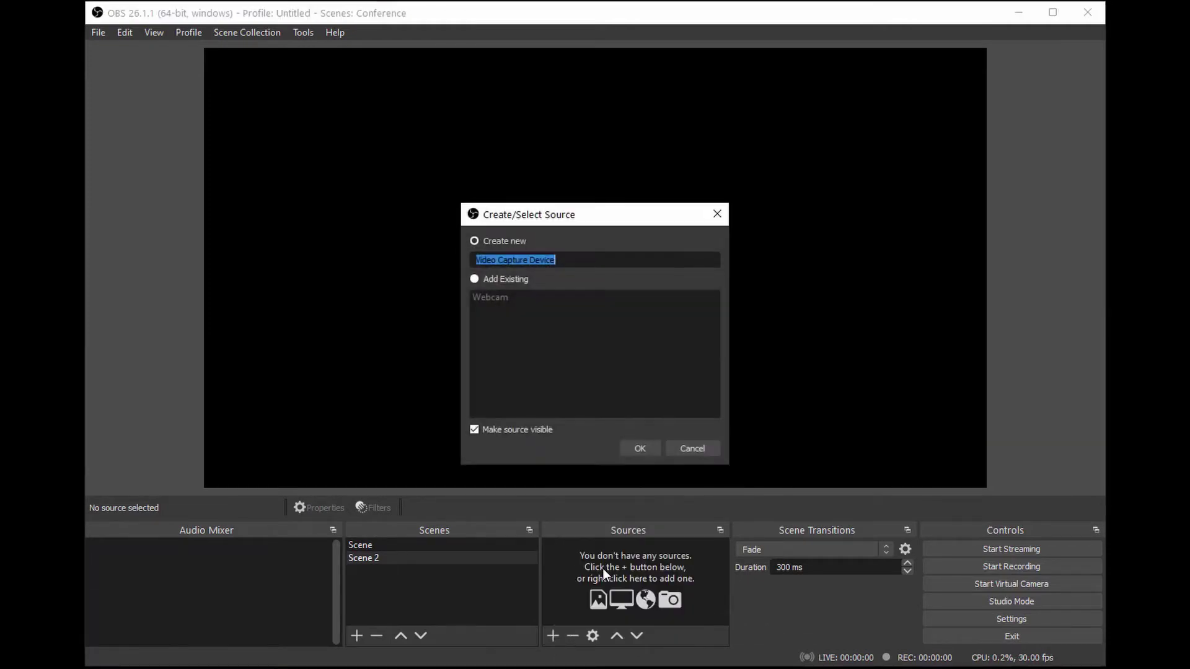
{"action": "left_click", "coordinate": [505, 281]}
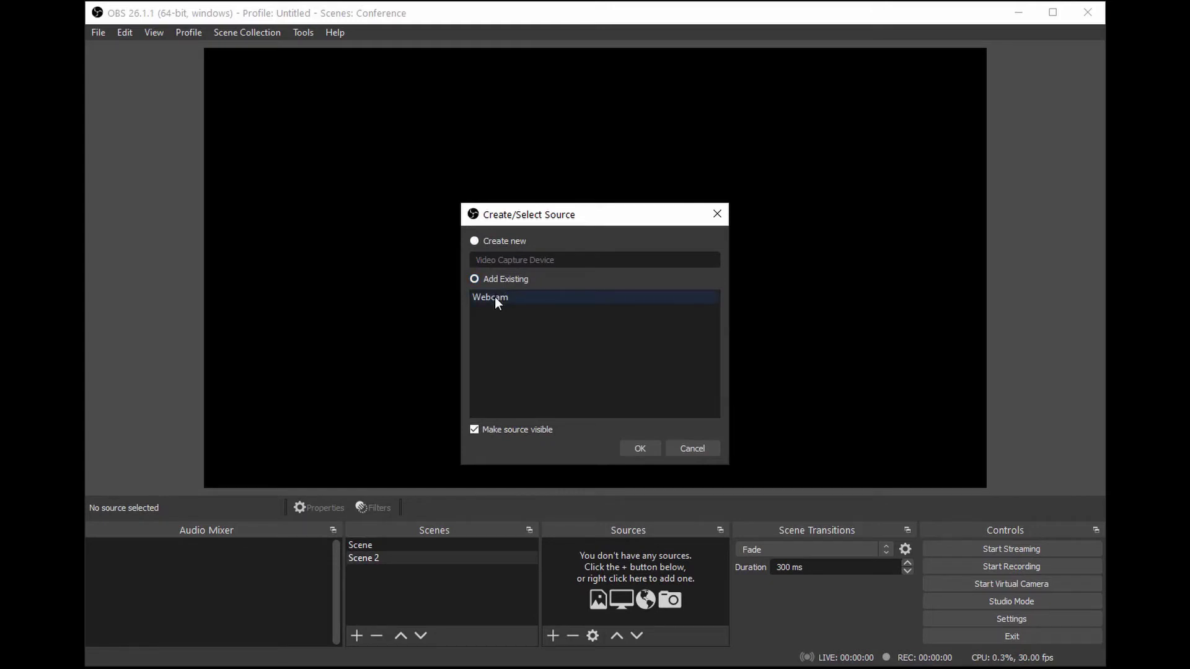
{"action": "left_click", "coordinate": [494, 296]}
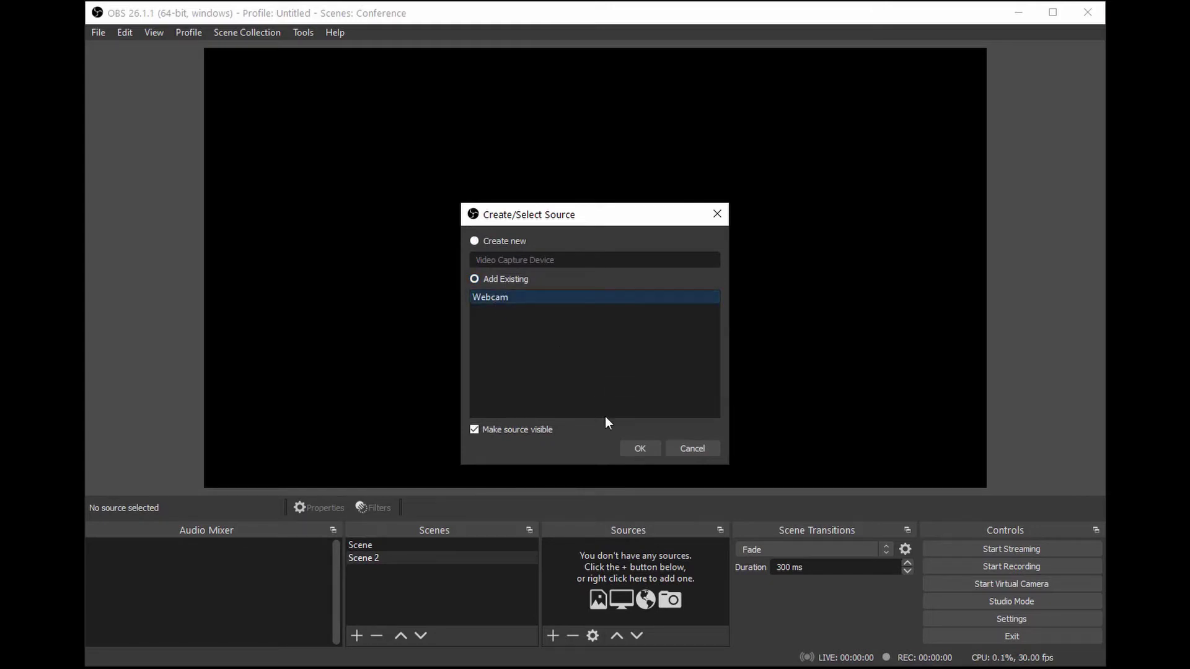
{"action": "left_click", "coordinate": [633, 449]}
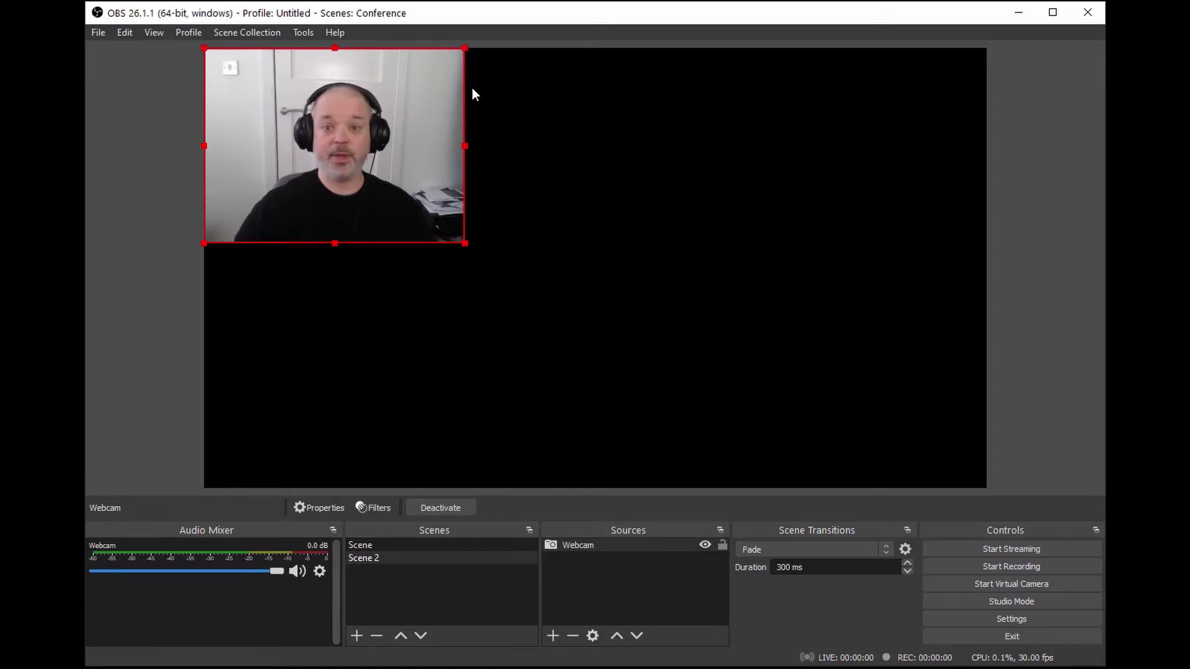
Fit the webcam feed as a small inset in the canvas's lower-left corner, with its upper edge and both sides cropped.
{"action": "left_click_drag", "start_coordinate": [342, 125], "coordinate": [343, 364]}
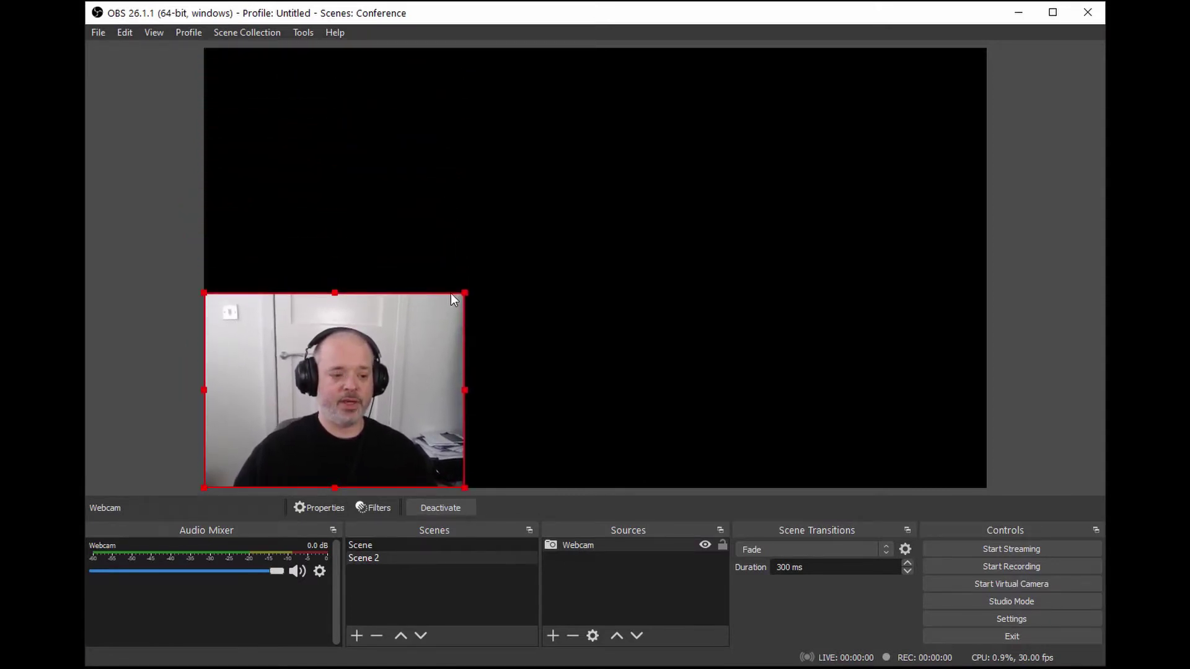
{"action": "left_click_drag", "start_coordinate": [465, 291], "coordinate": [392, 347]}
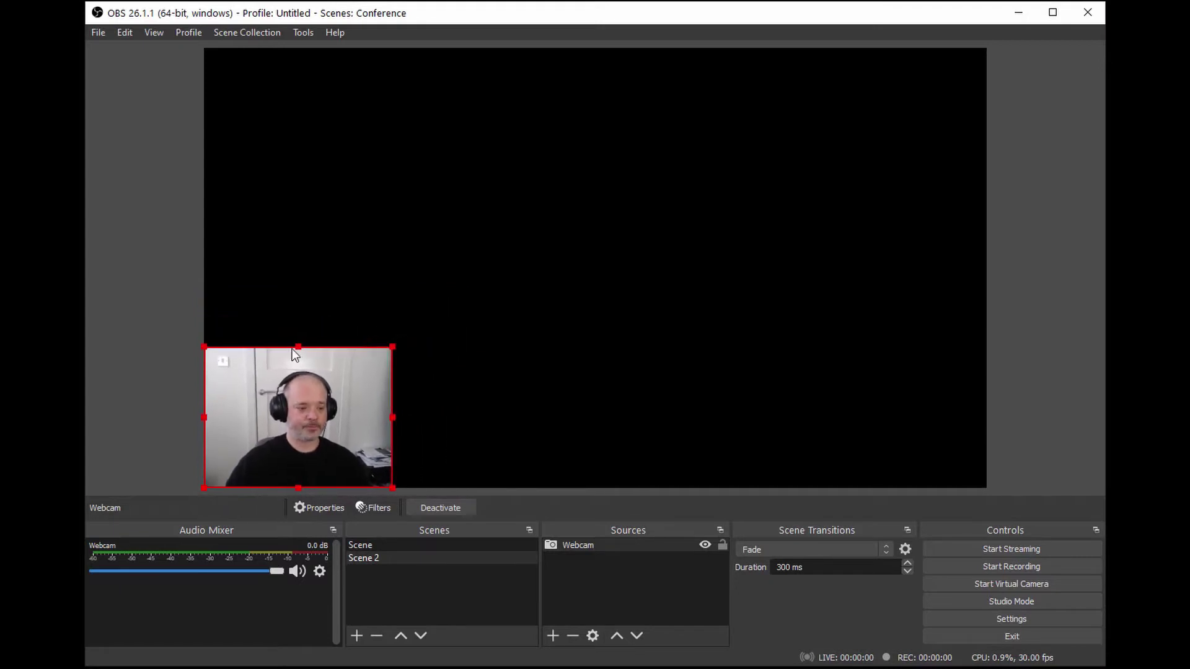
{"action": "left_click_drag", "start_coordinate": [299, 349], "coordinate": [298, 362]}
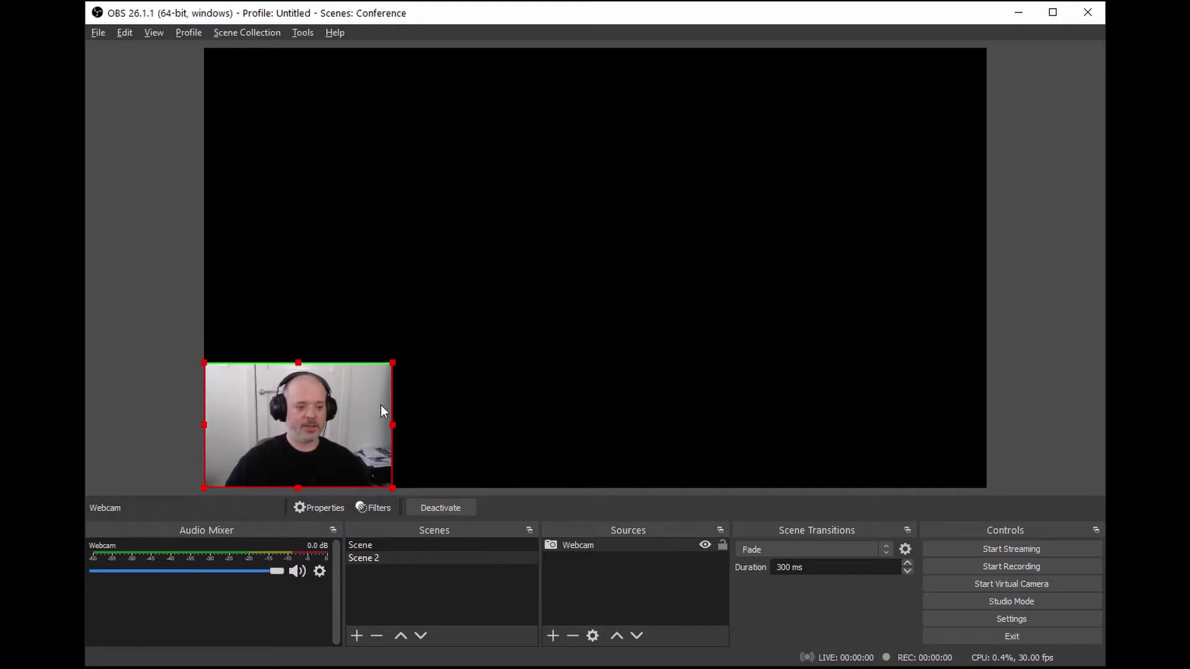
{"action": "left_click_drag", "start_coordinate": [392, 425], "coordinate": [373, 425]}
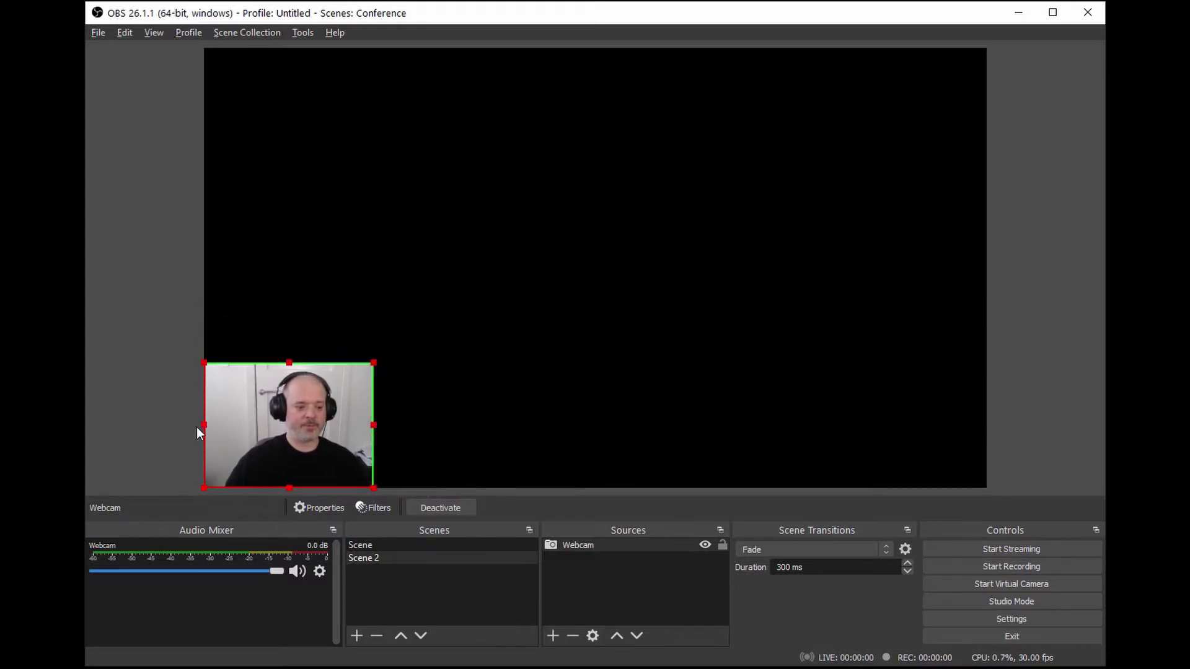
{"action": "left_click_drag", "start_coordinate": [205, 428], "coordinate": [226, 429]}
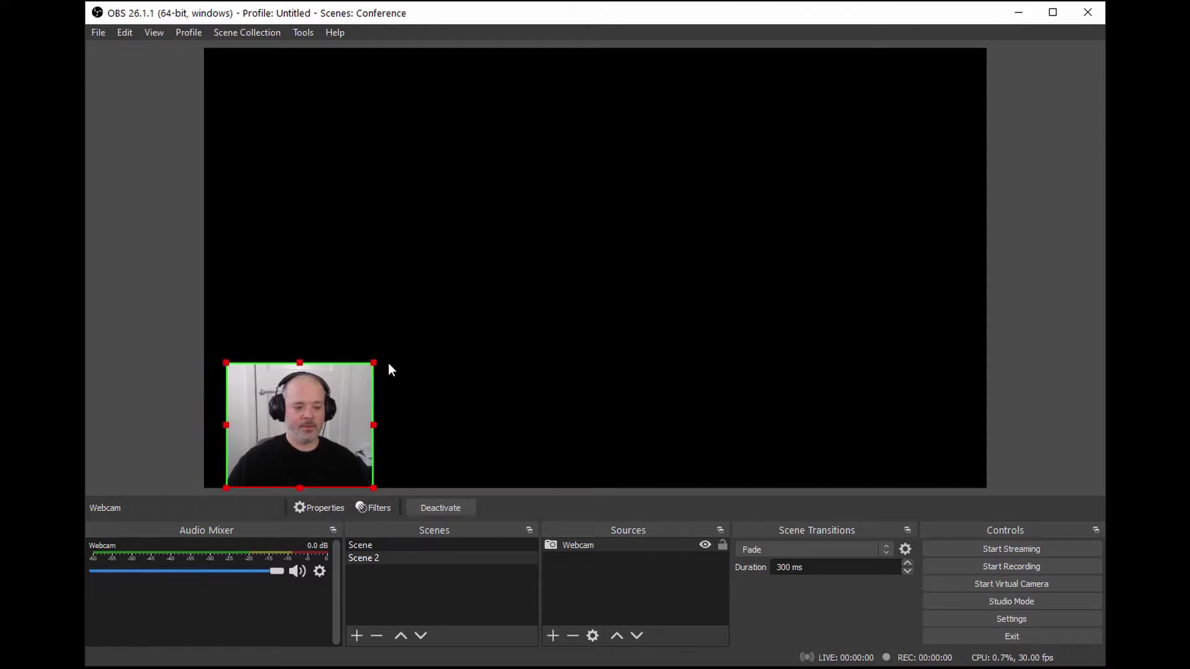
{"action": "left_click_drag", "start_coordinate": [375, 359], "coordinate": [403, 338]}
{"action": "left_click_drag", "start_coordinate": [357, 395], "coordinate": [335, 395]}
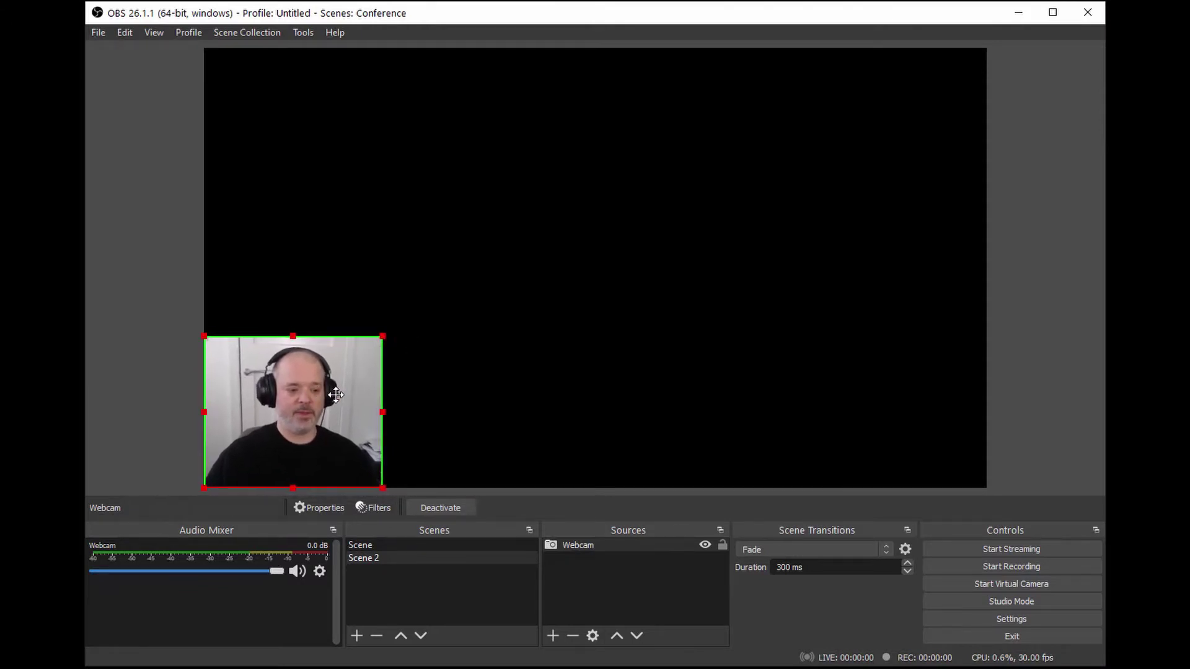
{"action": "left_click", "coordinate": [537, 290]}
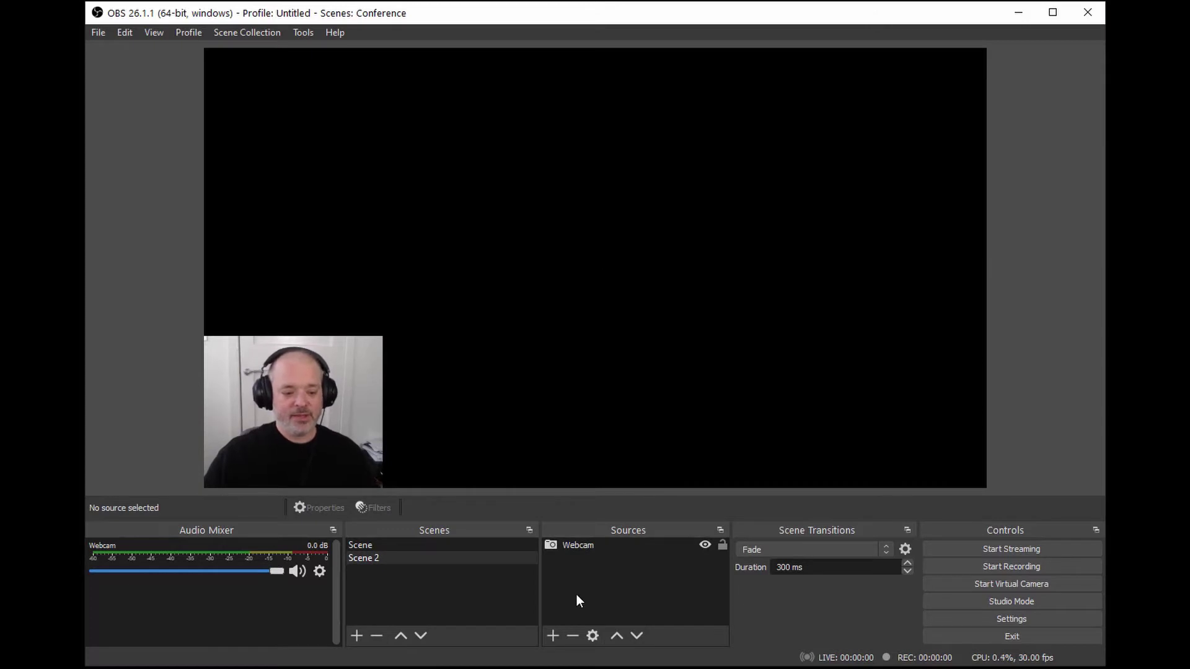
Add a new browser source named Canva Demo to Scene 2.
{"action": "left_click", "coordinate": [552, 635]}
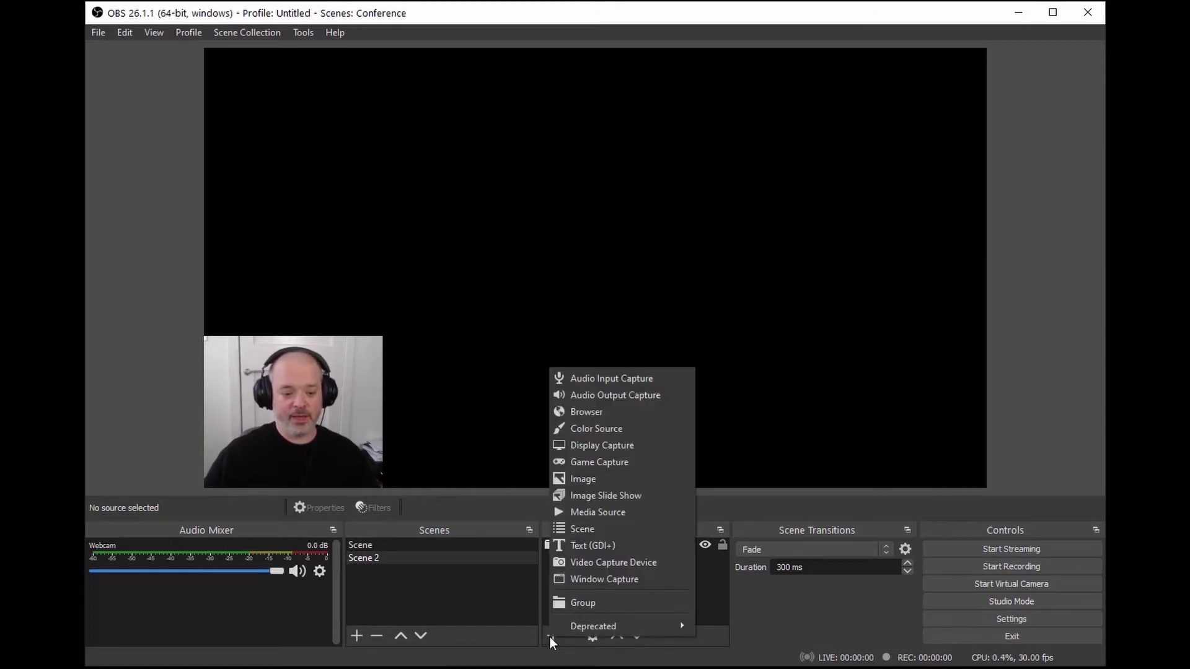
{"action": "left_click", "coordinate": [597, 411]}
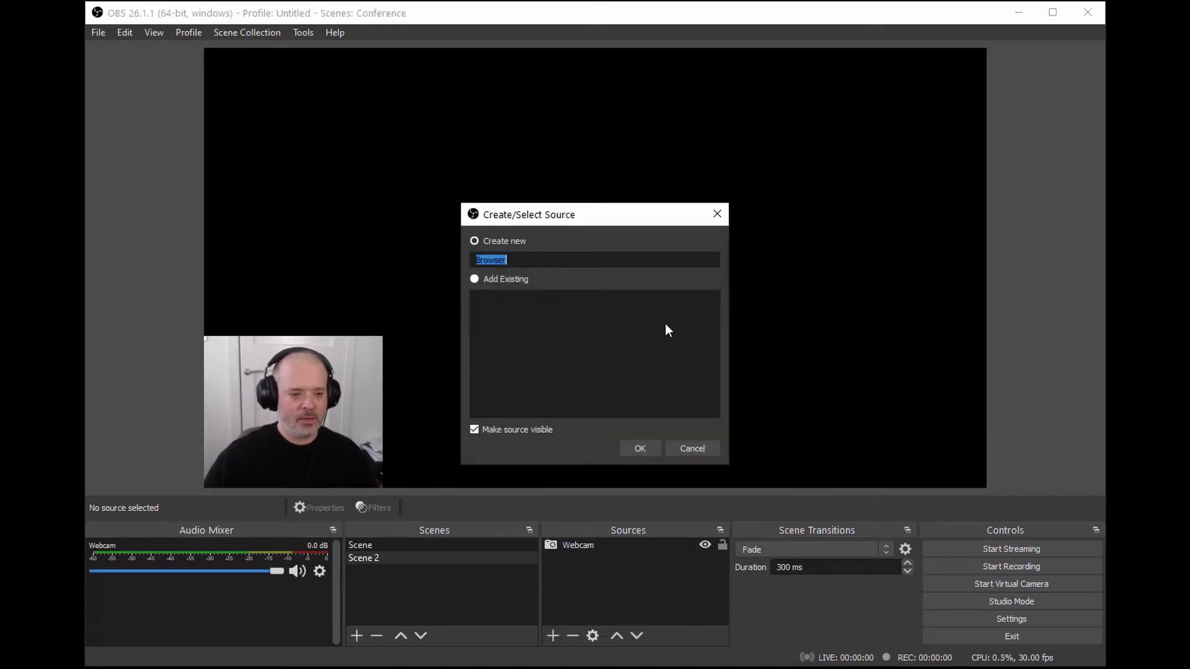
{"action": "type", "text": "Can"}
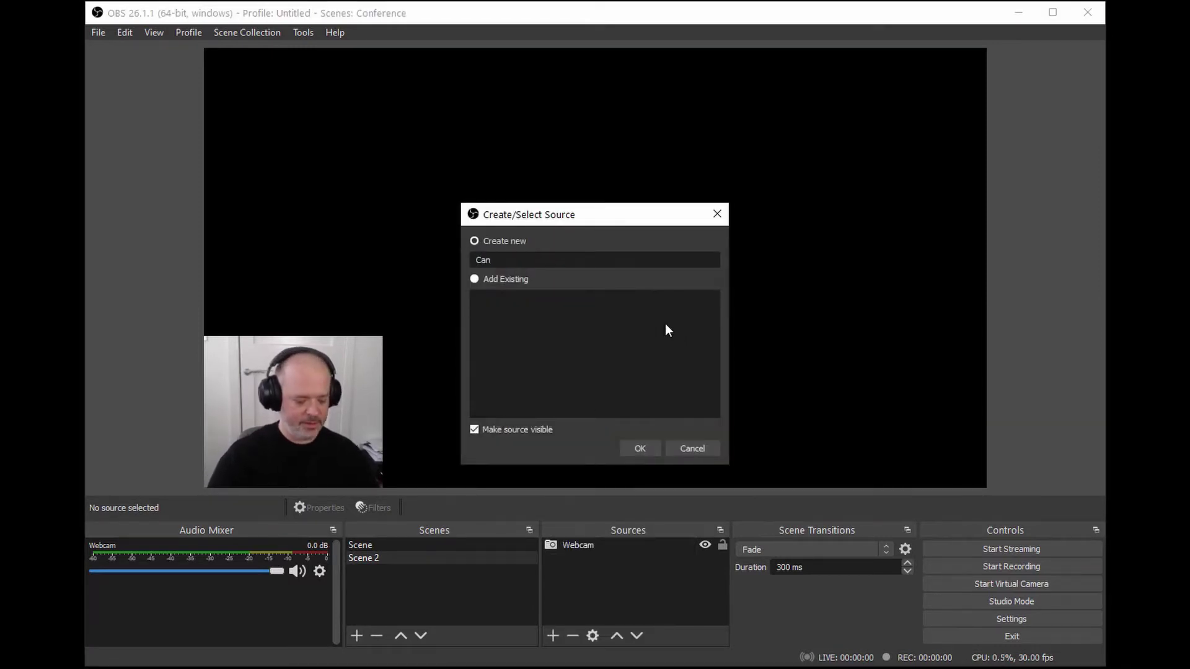
{"action": "type", "text": "va Demo"}
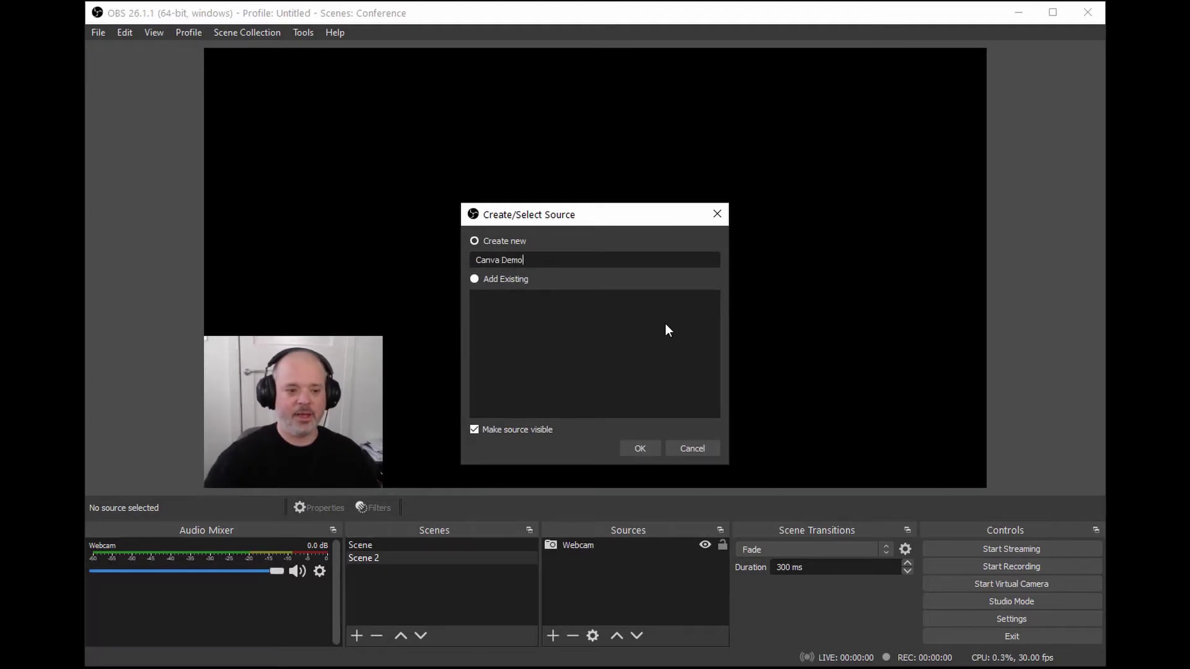
{"action": "left_click", "coordinate": [639, 448]}
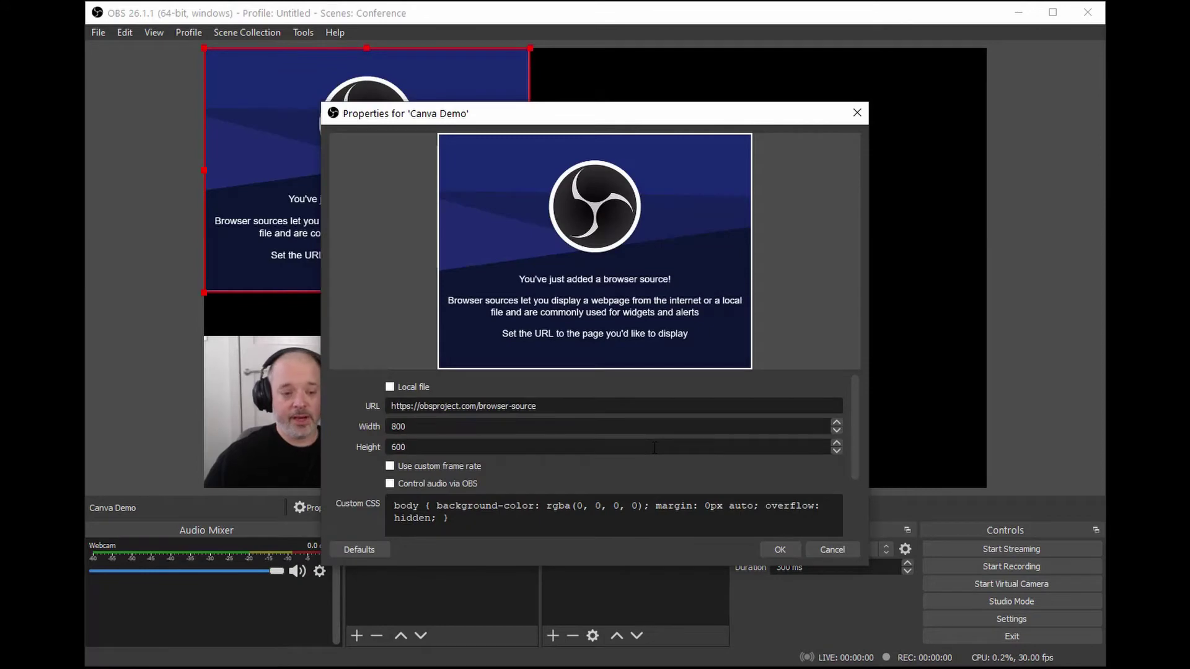
Set the Canva Demo source's URL to the copied Canva presentation link, keeping the 800 by 600 size.
{"action": "triple_click", "coordinate": [598, 408]}
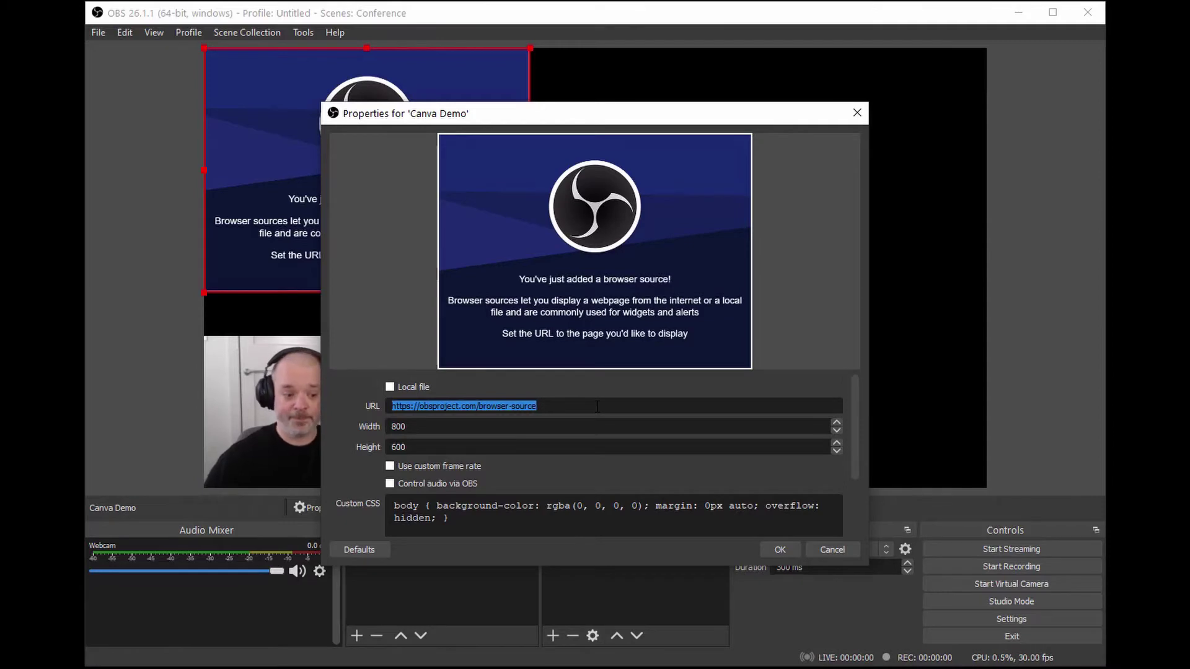
{"action": "scroll", "coordinate": [597, 409], "scroll_direction": "down", "scroll_amount": 3}
{"action": "scroll", "coordinate": [671, 449], "scroll_direction": "up", "scroll_amount": 3}
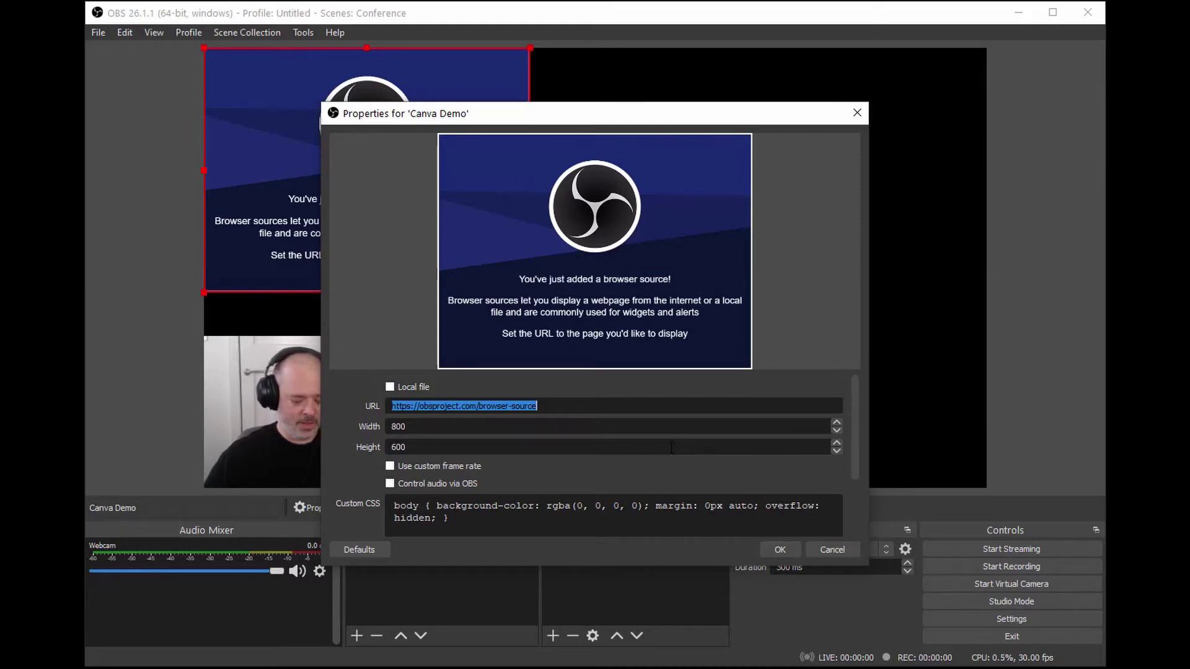
{"action": "key", "text": "ctrl+v"}
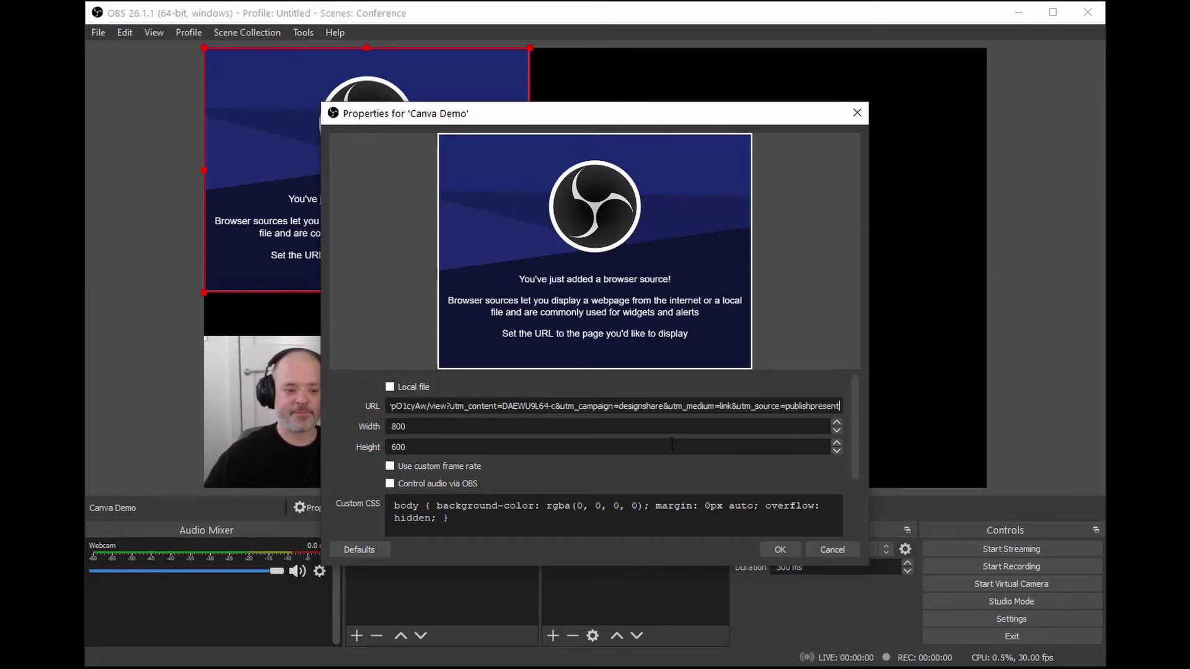
{"action": "left_click", "coordinate": [780, 550]}
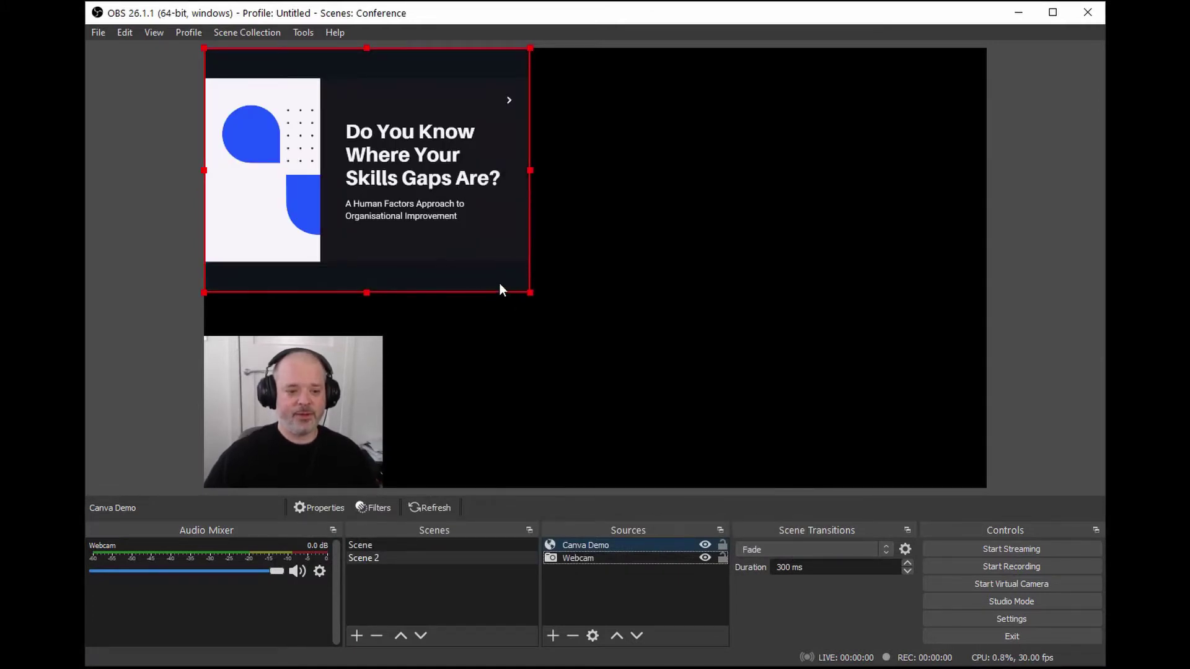
Move and enlarge the Canva Demo source so its slide fills the whole canvas, with the dark bands above and below outside it.
{"action": "left_click_drag", "start_coordinate": [329, 121], "coordinate": [779, 122]}
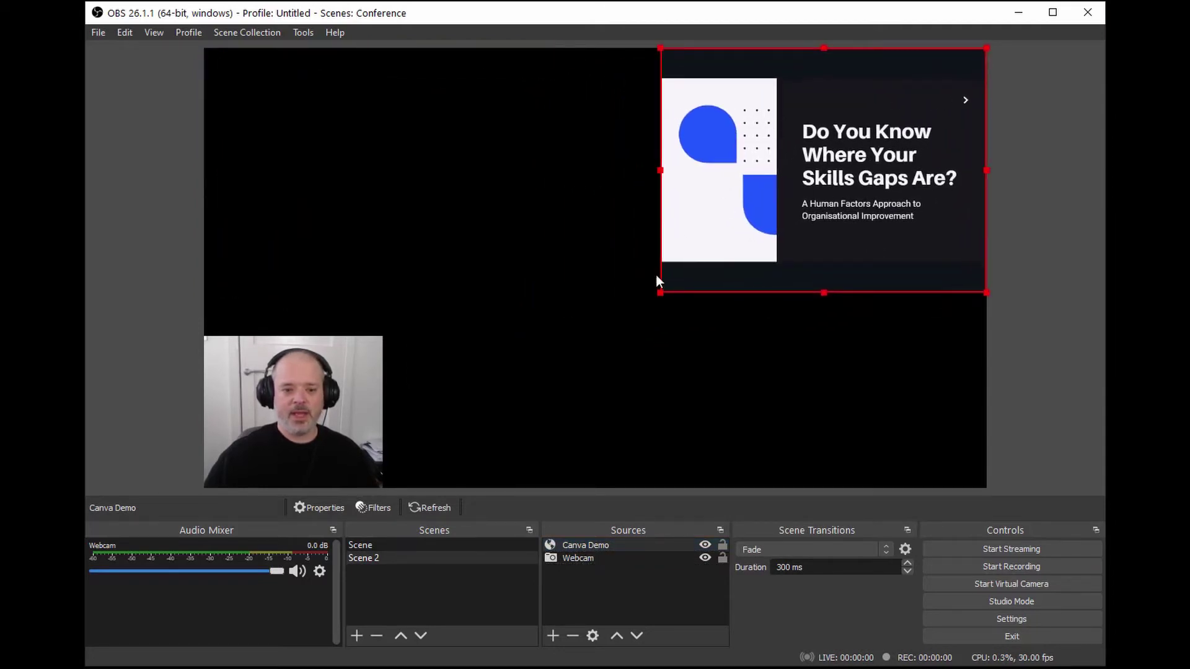
{"action": "left_click_drag", "start_coordinate": [662, 291], "coordinate": [230, 434]}
{"action": "left_click_drag", "start_coordinate": [672, 438], "coordinate": [672, 367]}
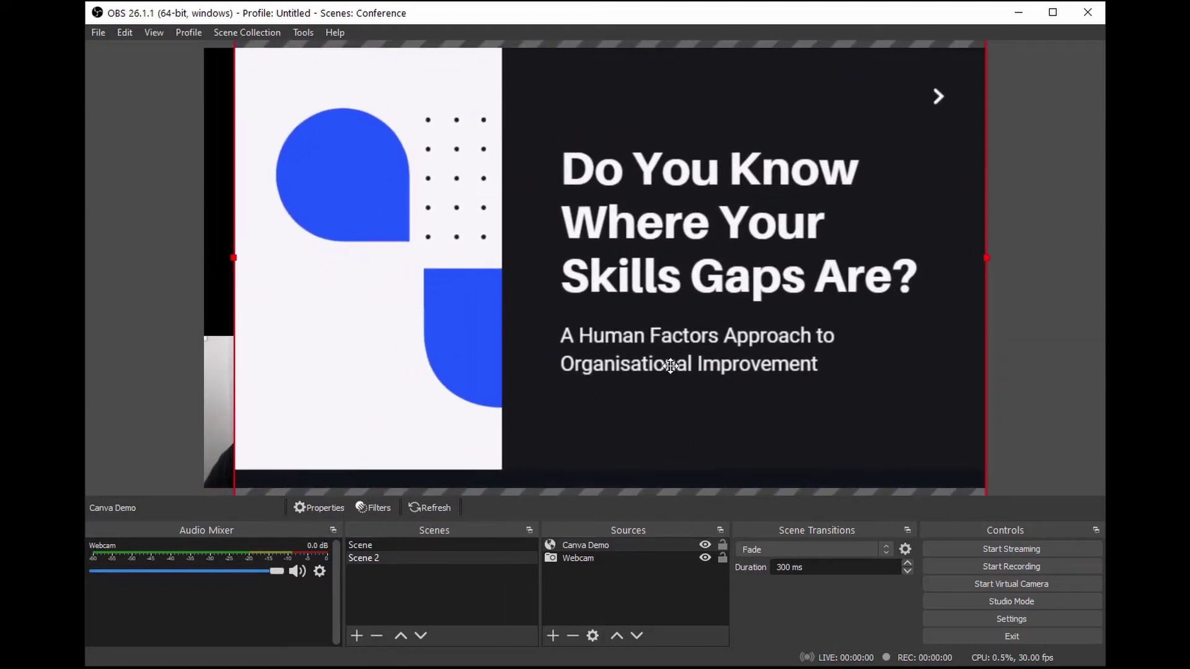
{"action": "left_click_drag", "start_coordinate": [233, 257], "coordinate": [207, 266]}
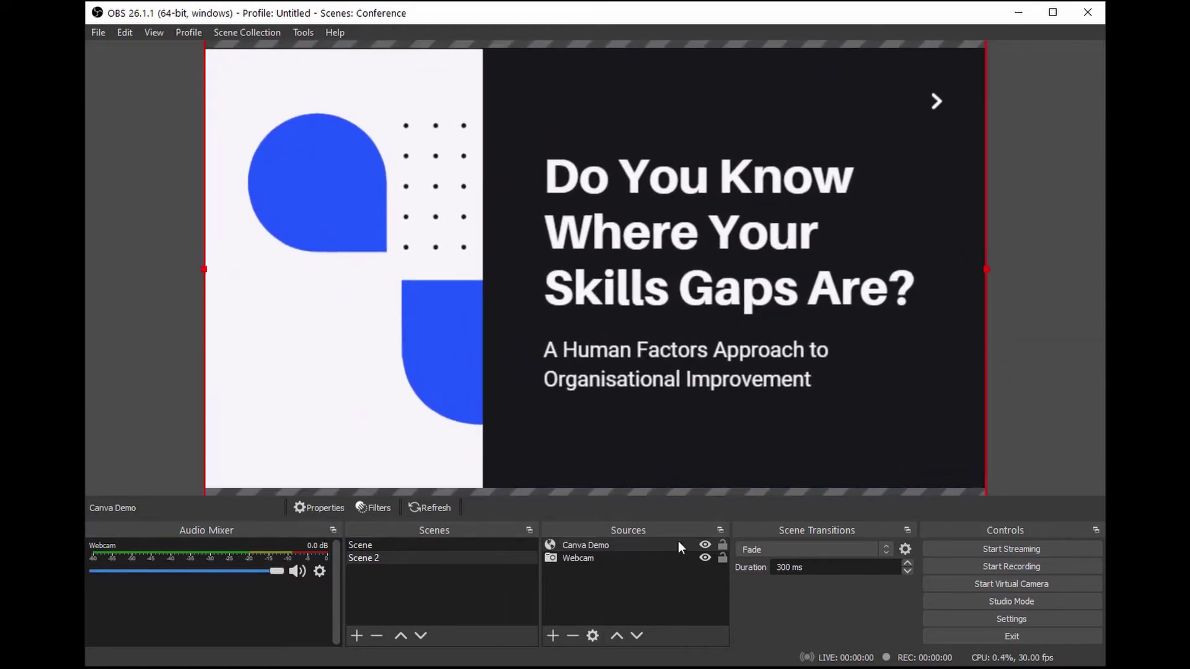
Reorder the Scene 2 sources so Canva Demo sits beneath Webcam and the inset overlays the slide.
{"action": "left_click", "coordinate": [613, 598]}
{"action": "left_click", "coordinate": [628, 547]}
{"action": "left_click", "coordinate": [613, 598]}
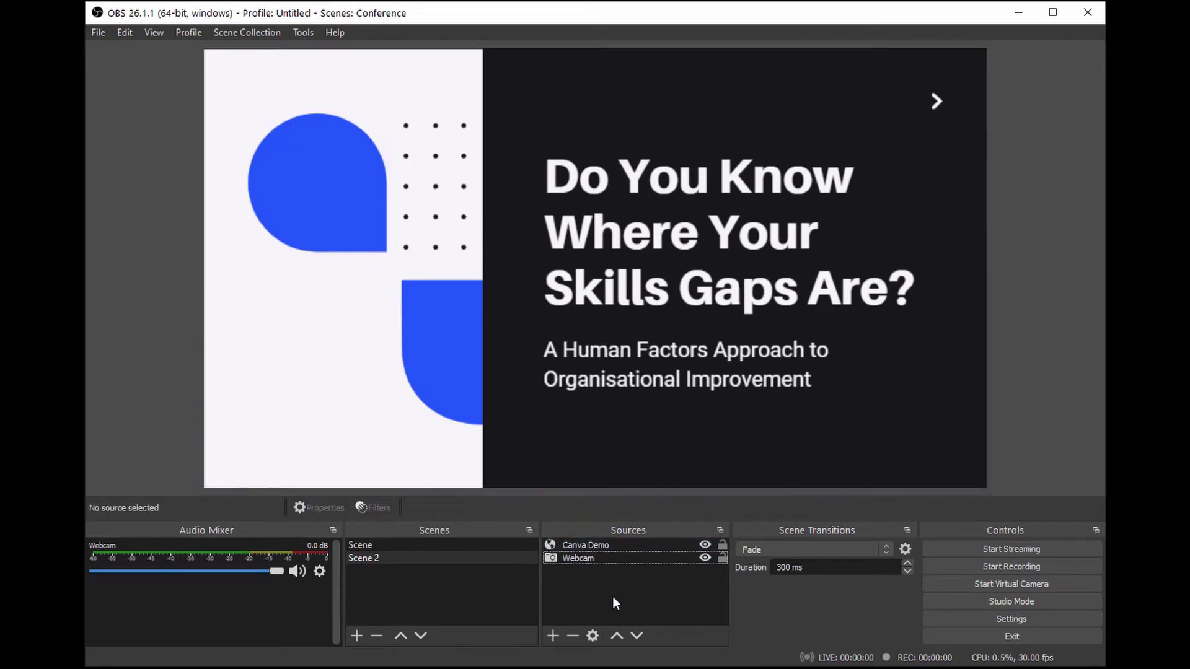
{"action": "left_click", "coordinate": [627, 548]}
{"action": "left_click_drag", "start_coordinate": [627, 549], "coordinate": [626, 564]}
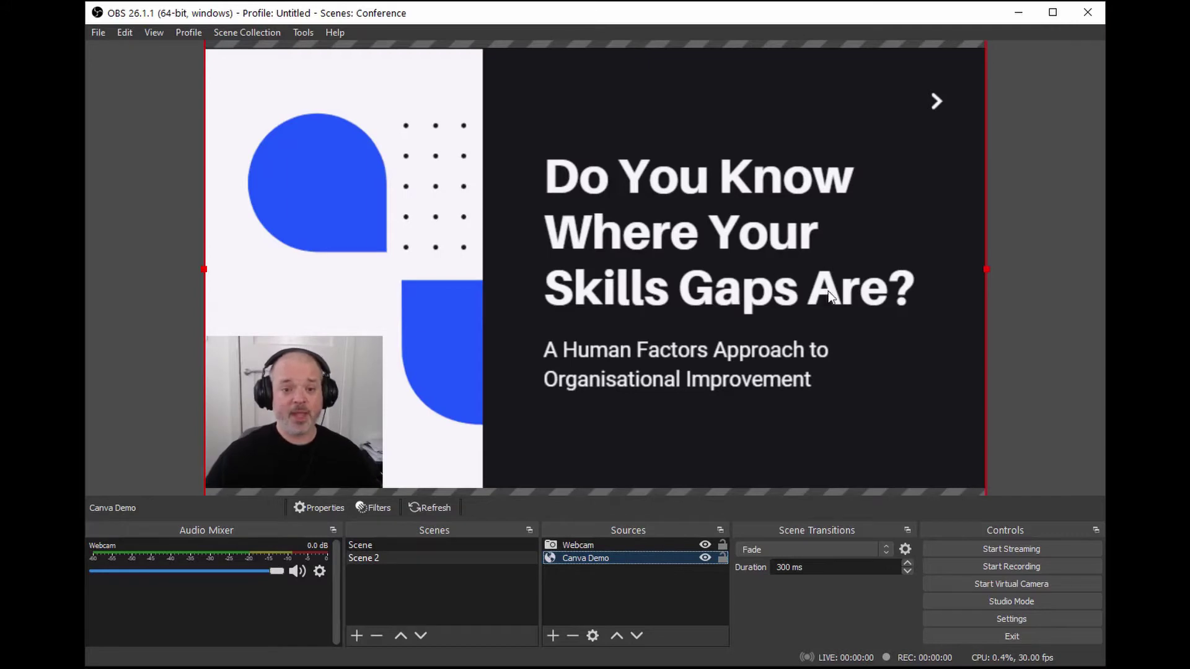
{"action": "left_click", "coordinate": [657, 276]}
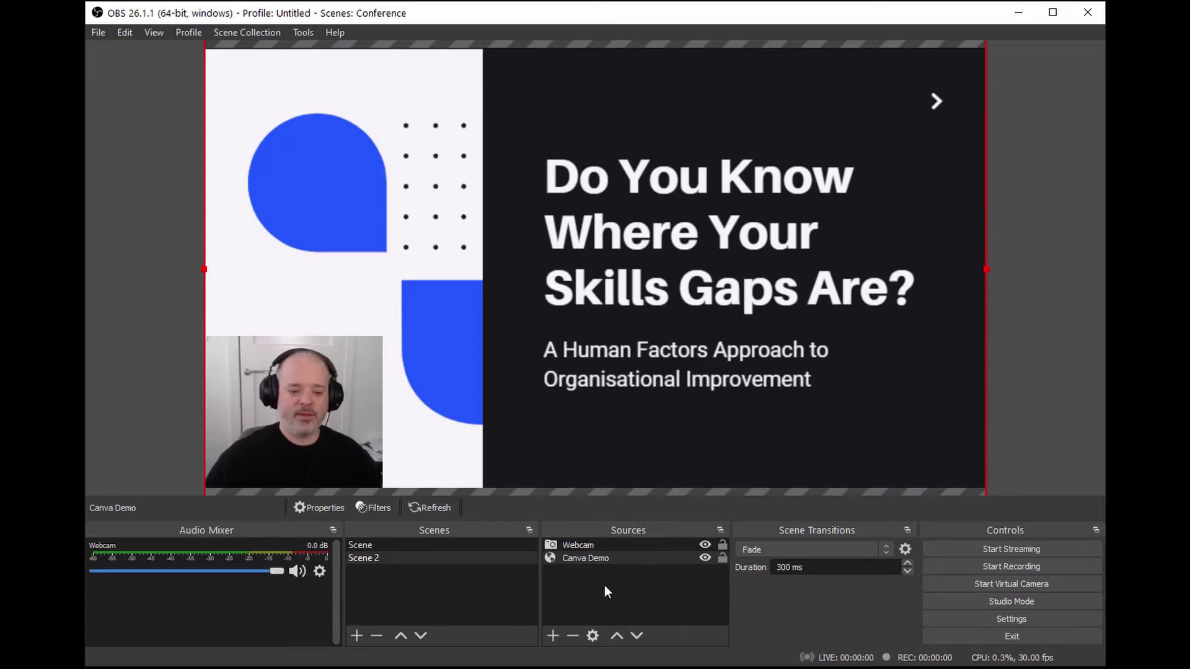
Open an interaction window for the Canva Demo source and shift it away from the slide title on the canvas.
{"action": "left_click", "coordinate": [588, 560]}
{"action": "right_click", "coordinate": [589, 561]}
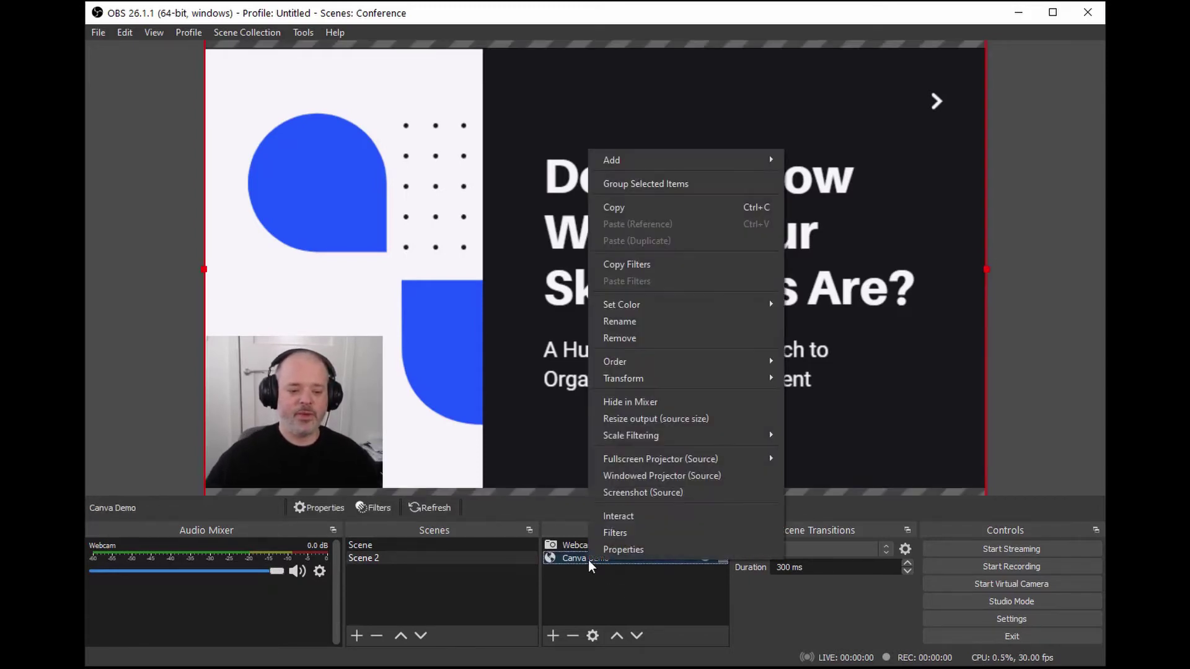
{"action": "left_click", "coordinate": [644, 519]}
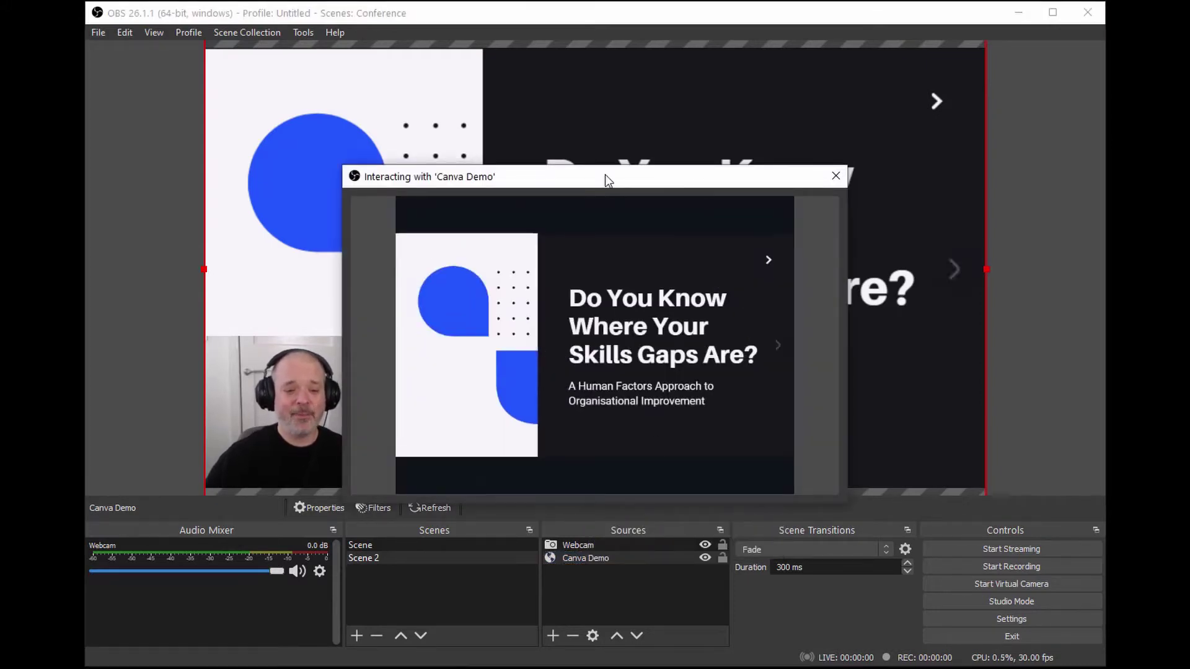
{"action": "left_click_drag", "start_coordinate": [605, 175], "coordinate": [701, 209]}
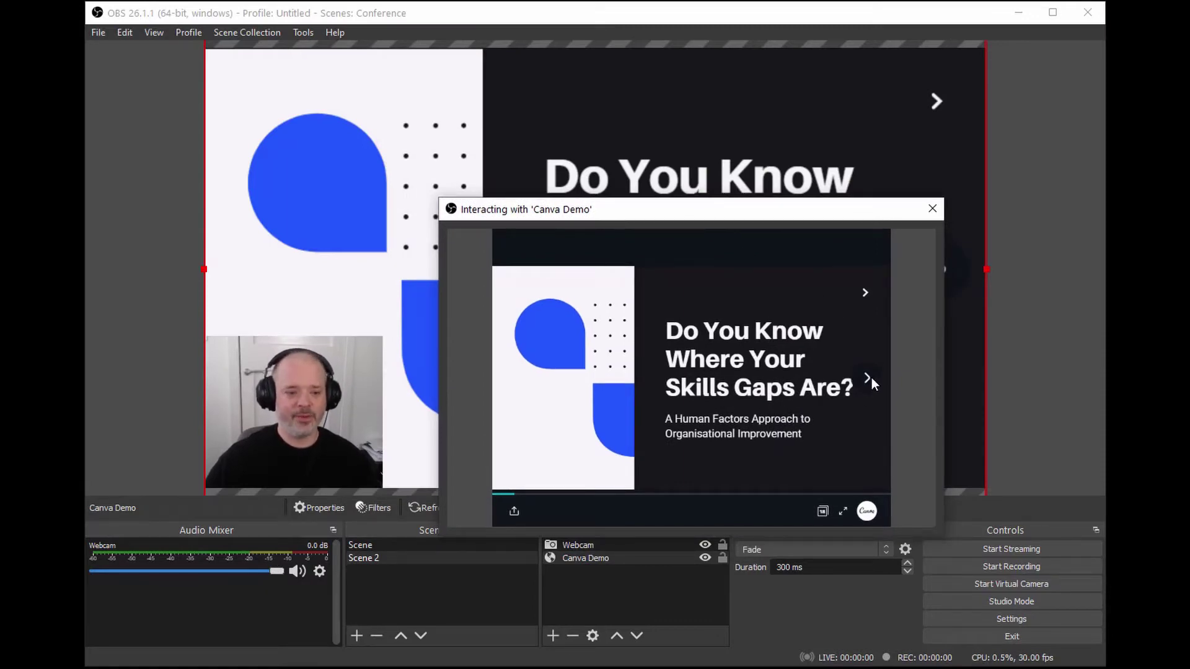
{"action": "mouse_move", "coordinate": [871, 380]}
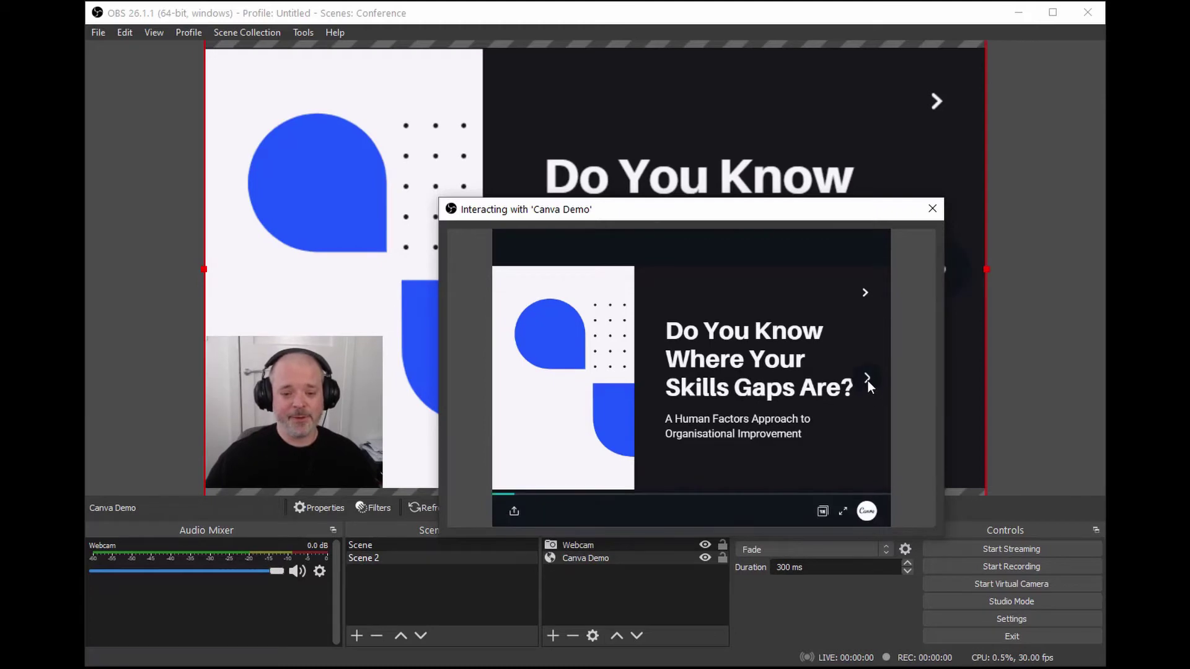
Advance the Canva presentation to the slide with the hand tools, moving the interaction window off the canvas along the way.
{"action": "left_click", "coordinate": [868, 381]}
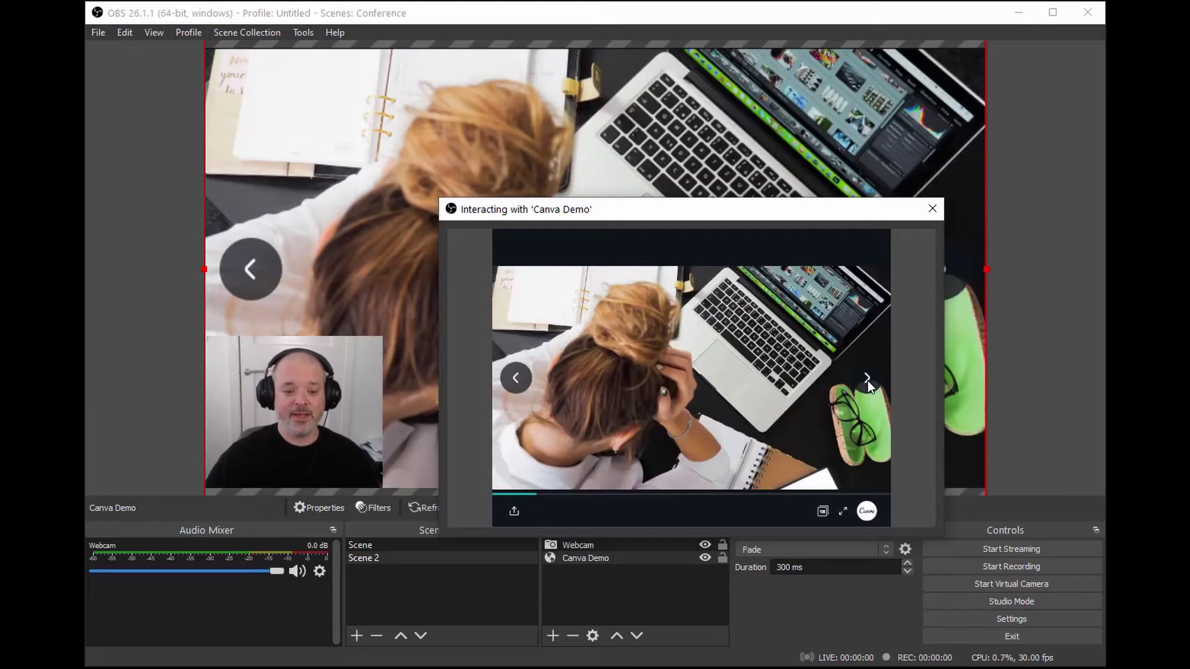
{"action": "left_click", "coordinate": [868, 380]}
{"action": "left_click_drag", "start_coordinate": [813, 215], "coordinate": [0, 143]}
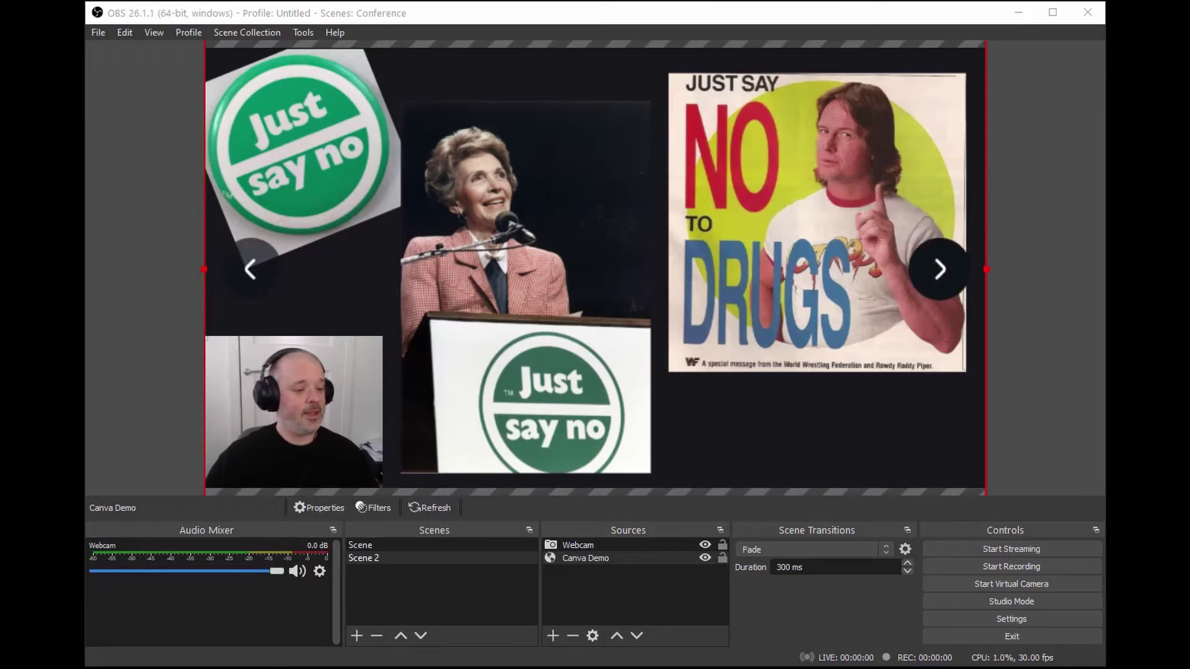
{"action": "key", "text": "Right"}
{"action": "key", "text": "Right"}
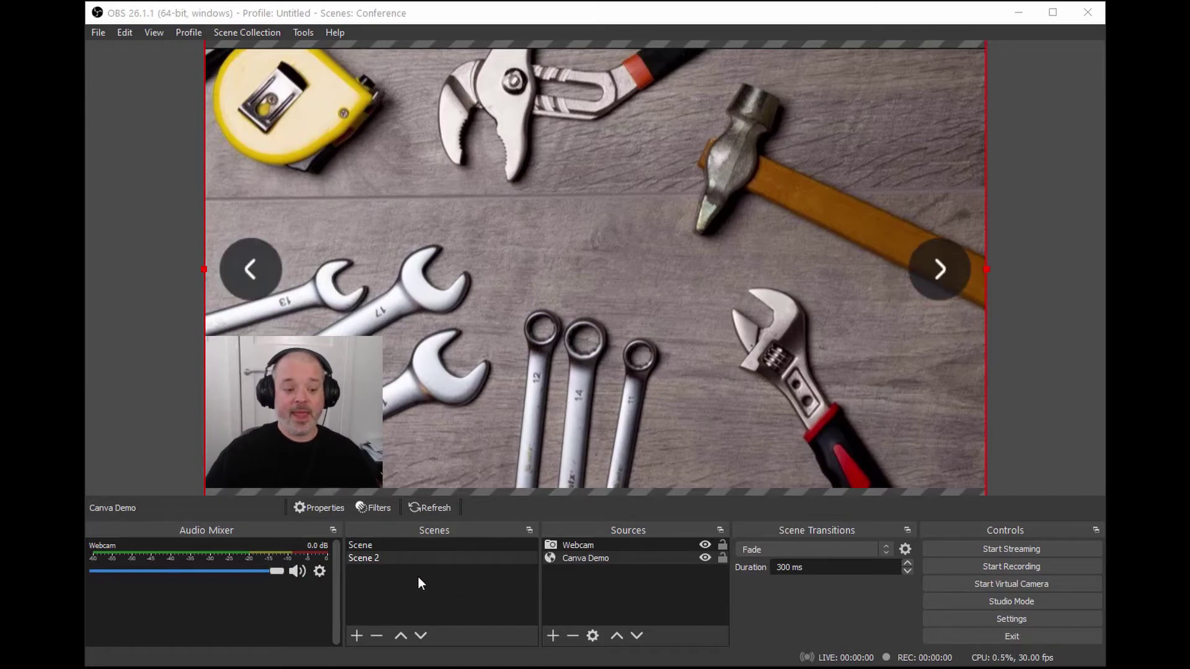
Switch back and forth between Scene and Scene 2, finishing on Scene with the full-size webcam.
{"action": "left_click", "coordinate": [429, 545]}
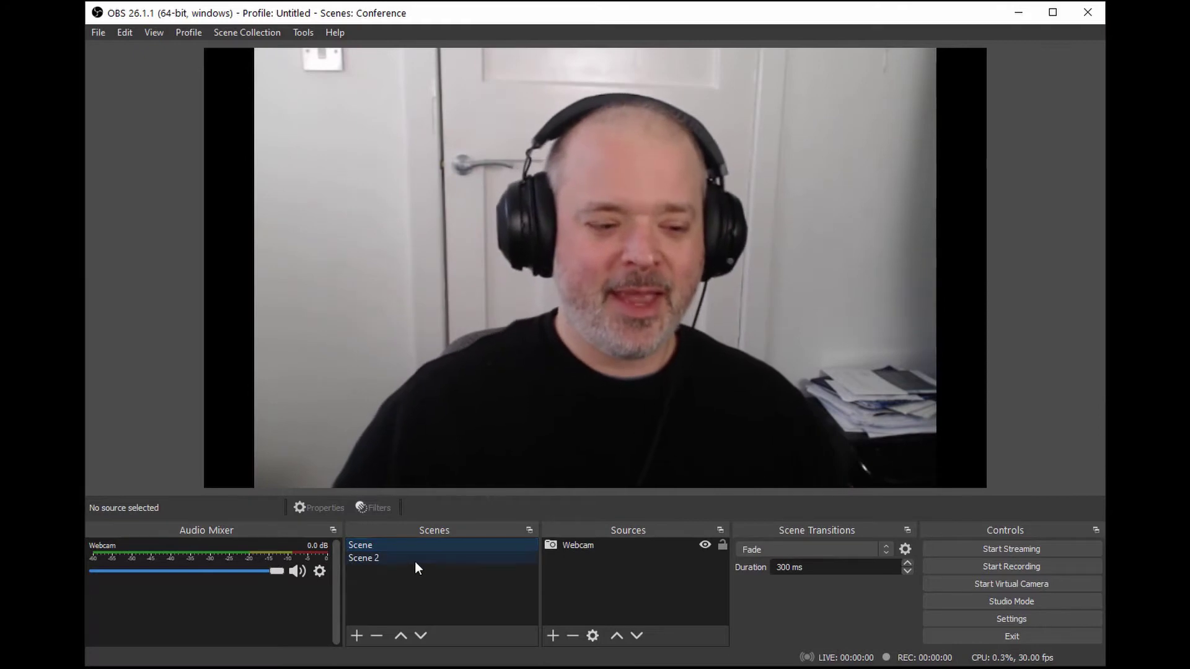
{"action": "left_click", "coordinate": [414, 561]}
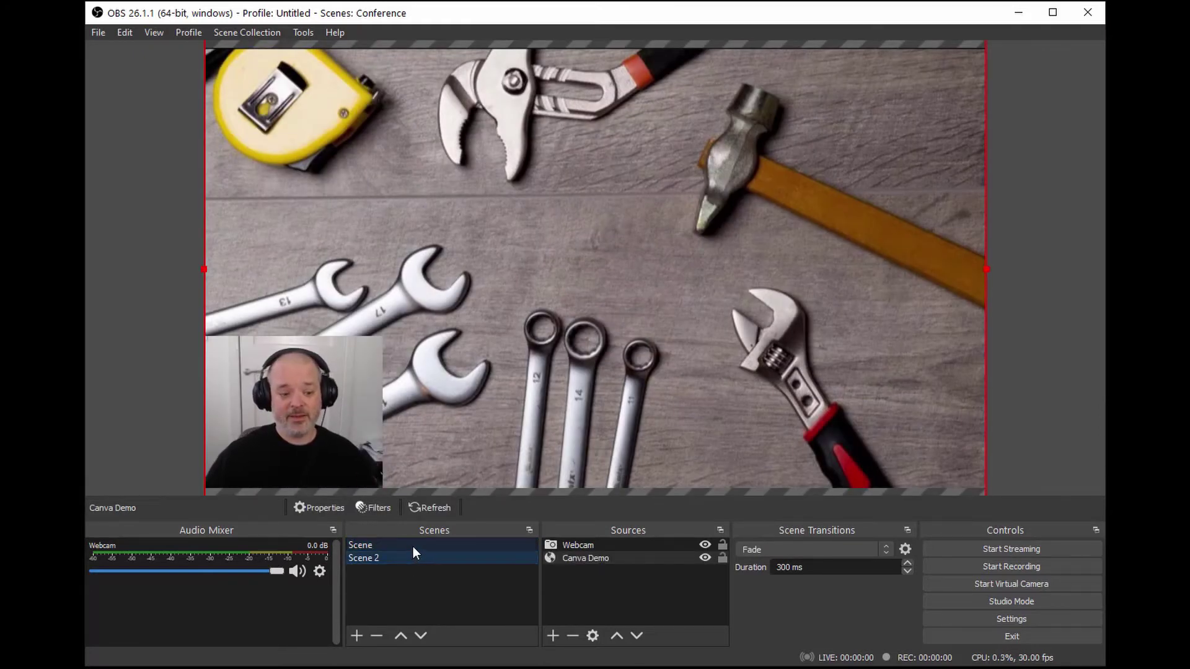
{"action": "left_click", "coordinate": [413, 546]}
{"action": "left_click", "coordinate": [405, 562]}
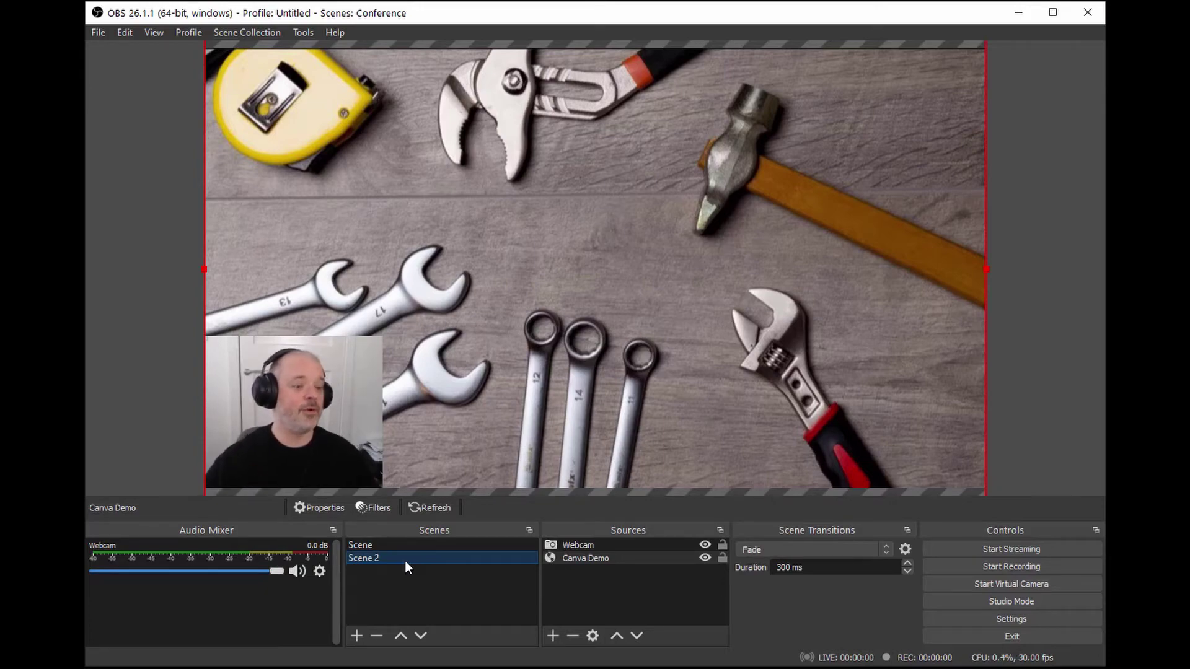
{"action": "left_click", "coordinate": [404, 548]}
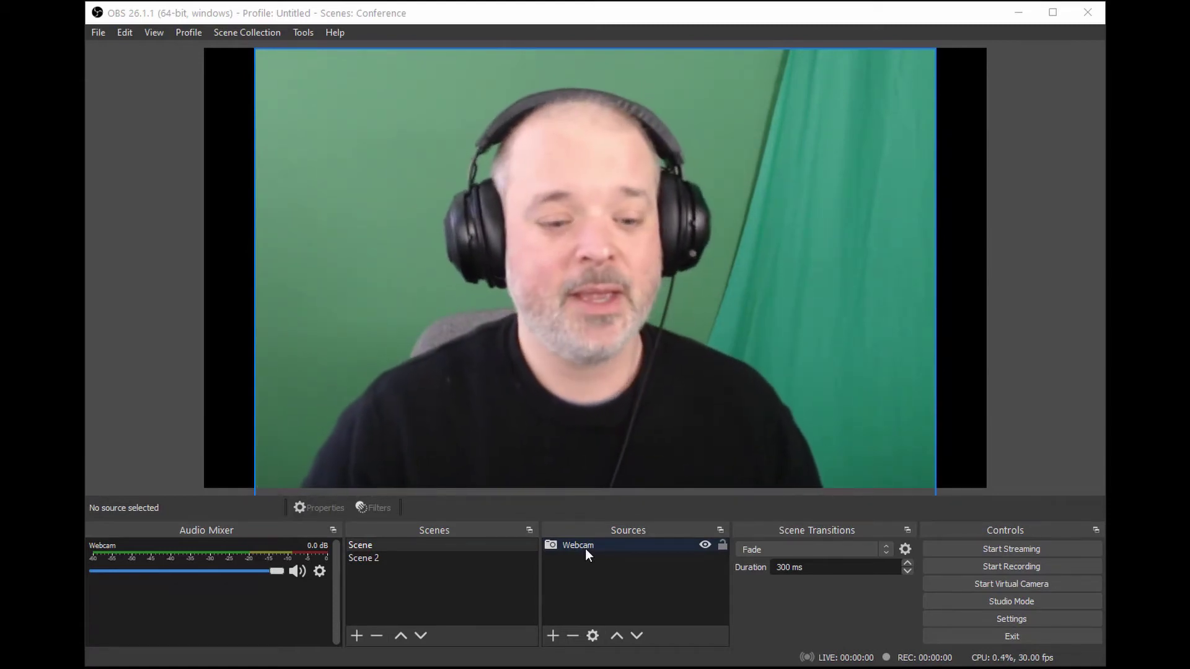
Add a Chroma Key effect filter with its default name to the Webcam source.
{"action": "left_click", "coordinate": [585, 548]}
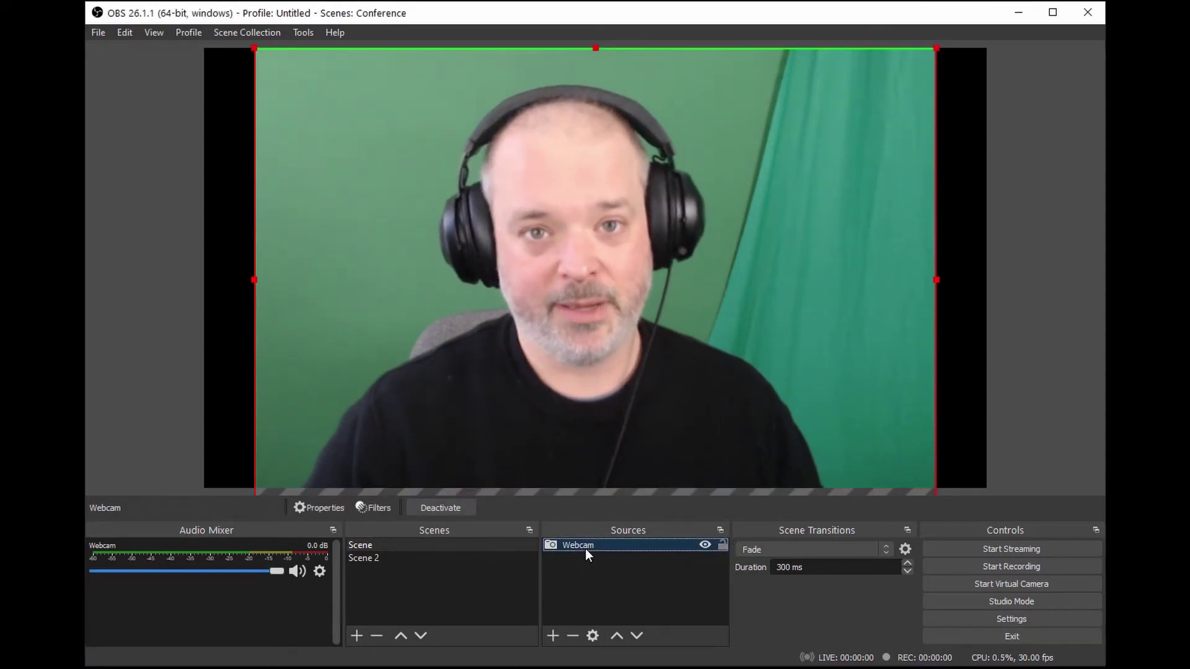
{"action": "right_click", "coordinate": [579, 545]}
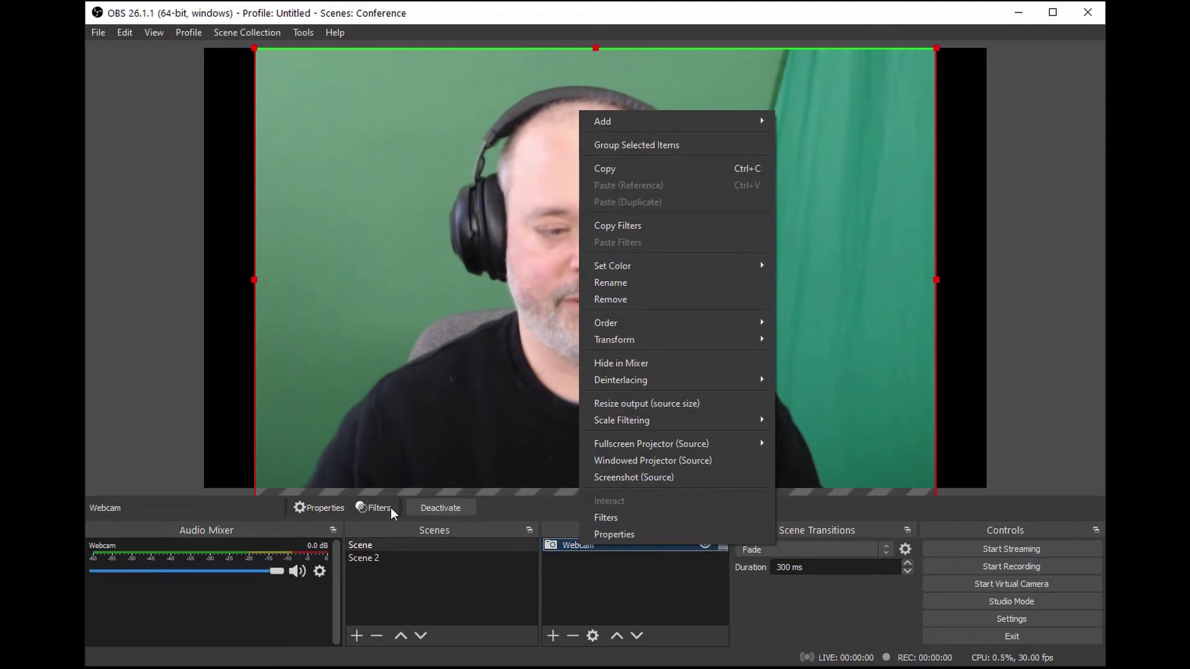
{"action": "left_click", "coordinate": [645, 518]}
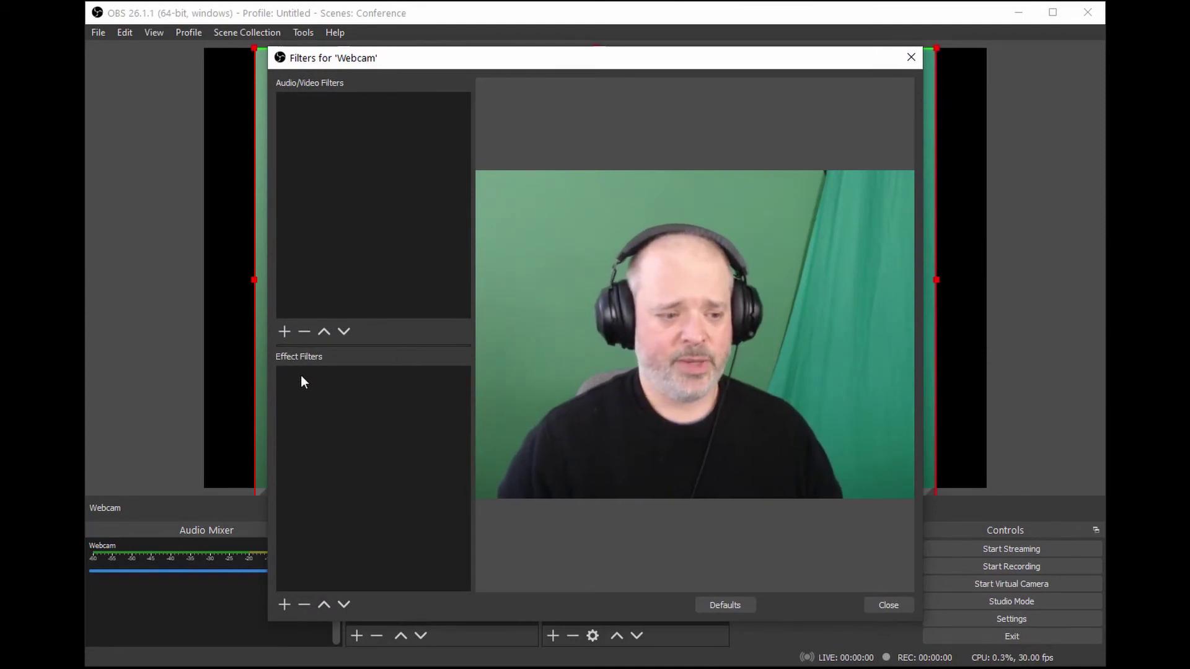
{"action": "left_click", "coordinate": [282, 605]}
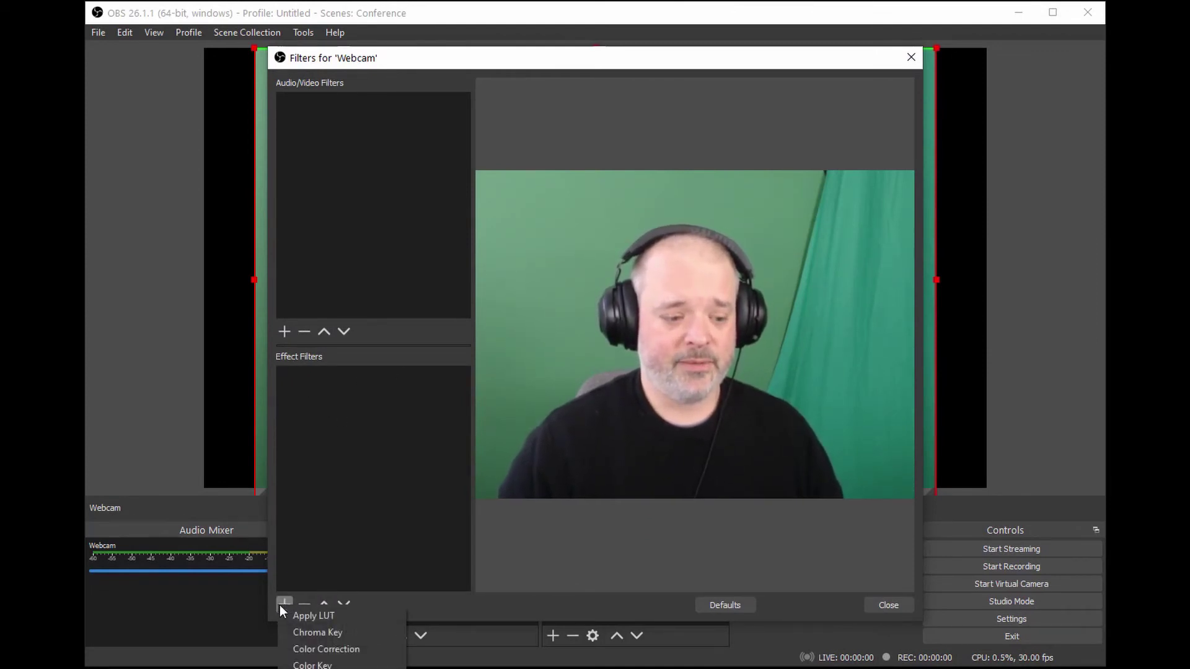
{"action": "left_click", "coordinate": [335, 636]}
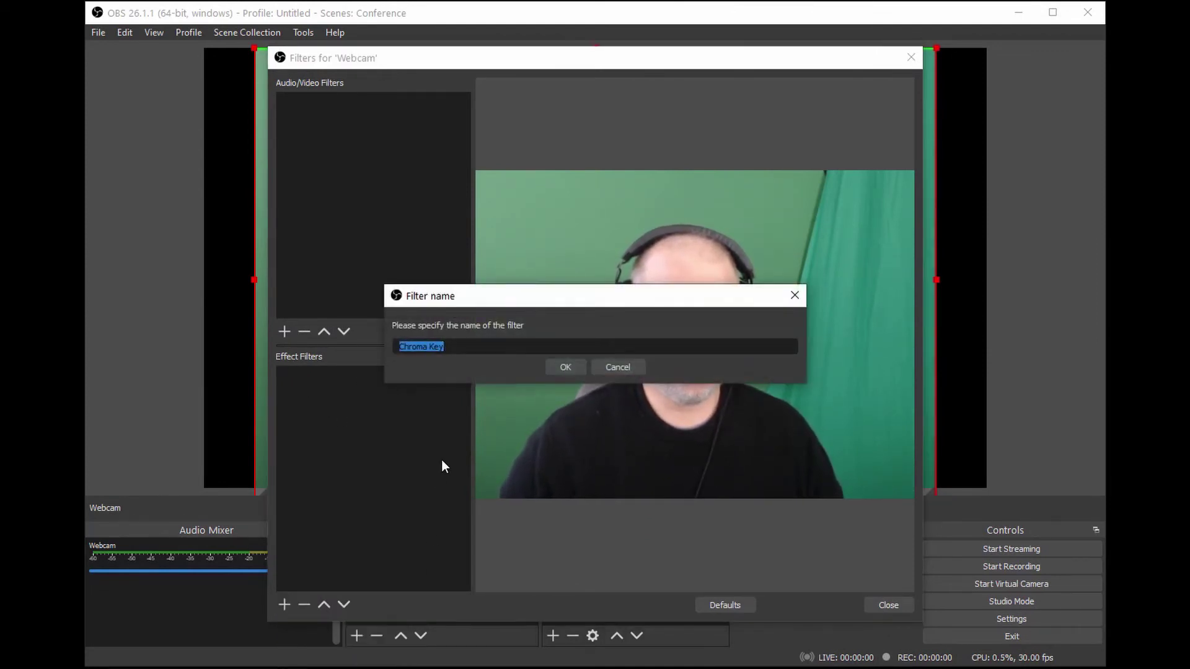
{"action": "left_click", "coordinate": [566, 367]}
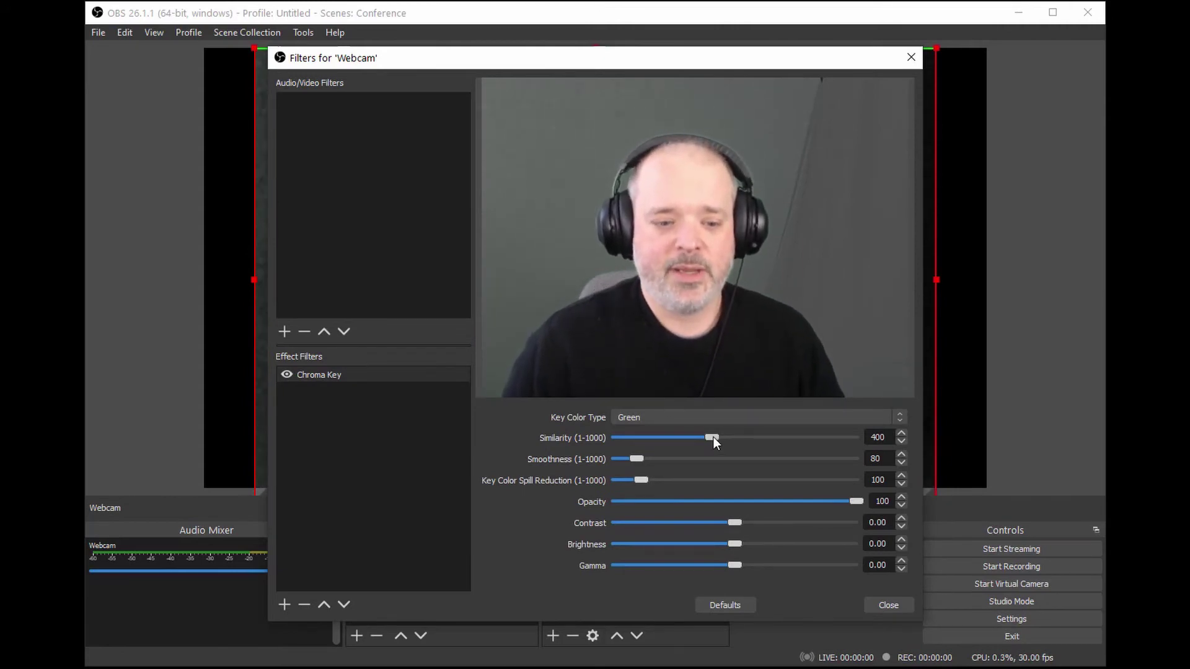
Set the Chroma Key similarity to 431, smoothness to 76, key color spill reduction to 134 and contrast to -0.10, and close the filters.
{"action": "left_click_drag", "start_coordinate": [713, 437], "coordinate": [720, 438]}
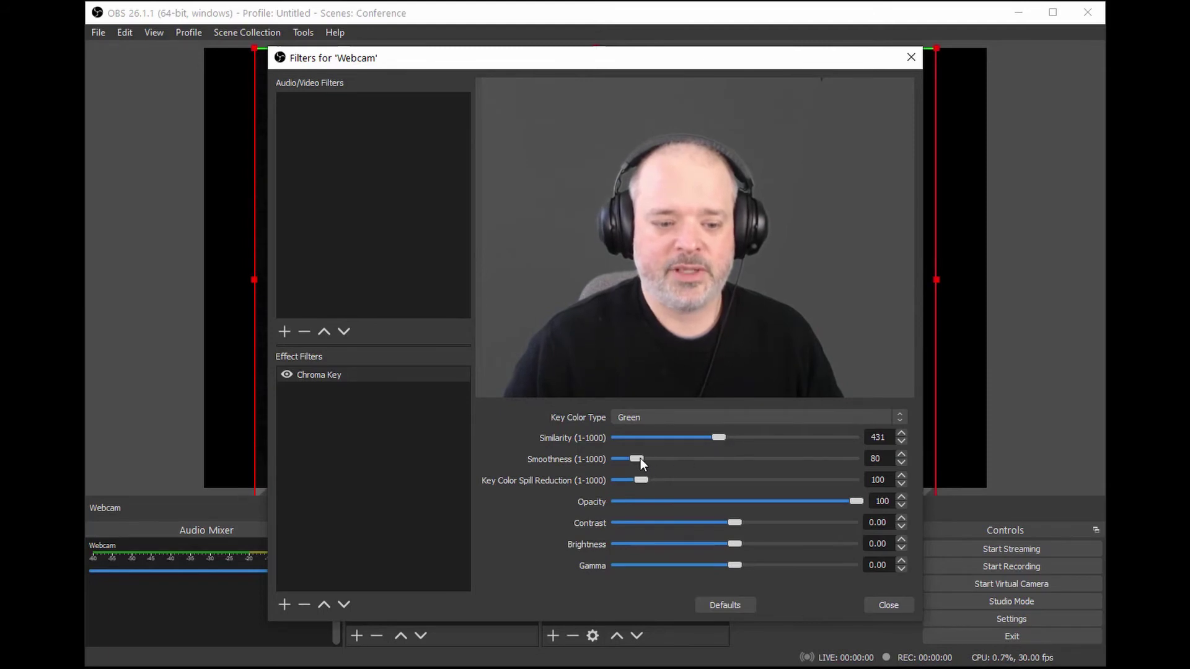
{"action": "left_click_drag", "start_coordinate": [641, 459], "coordinate": [649, 485]}
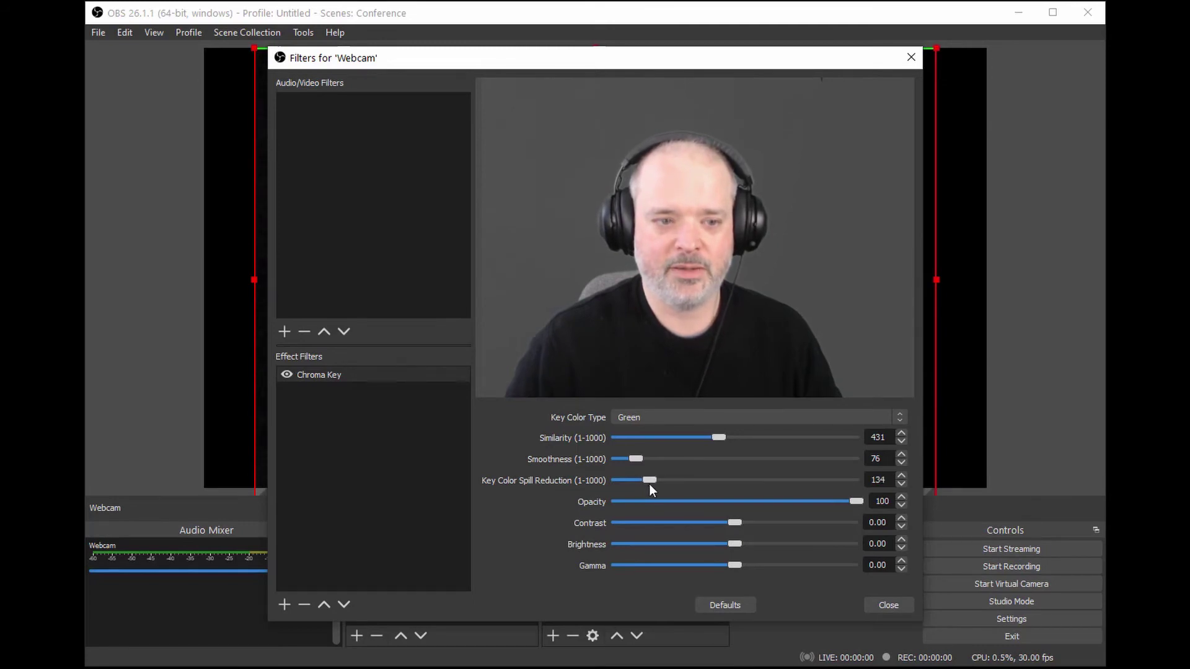
{"action": "scroll", "coordinate": [720, 438], "scroll_direction": "down", "scroll_amount": 10}
{"action": "scroll", "coordinate": [719, 437], "scroll_direction": "up", "scroll_amount": 10}
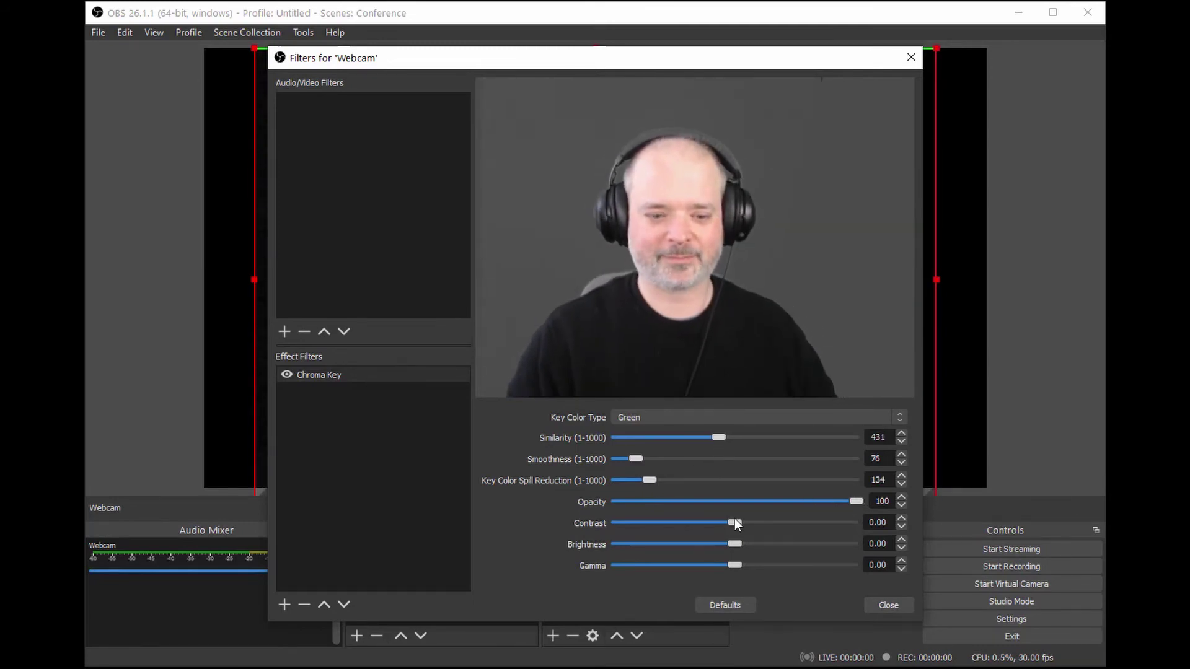
{"action": "left_click_drag", "start_coordinate": [734, 522], "coordinate": [723, 522]}
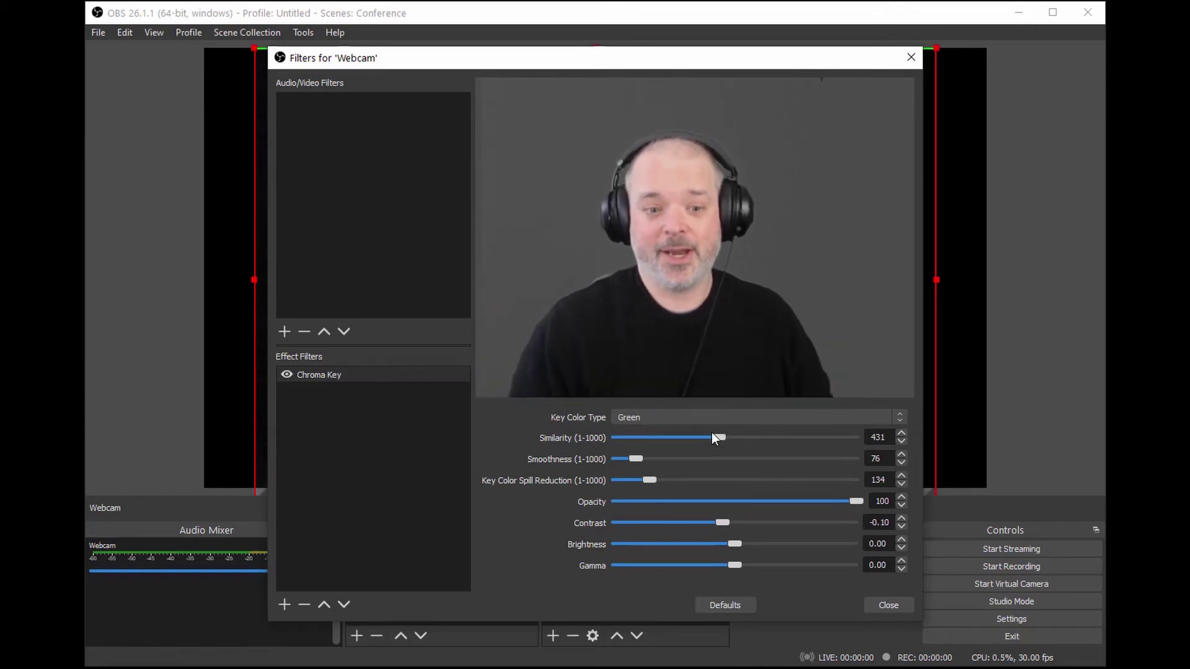
{"action": "left_click", "coordinate": [889, 605]}
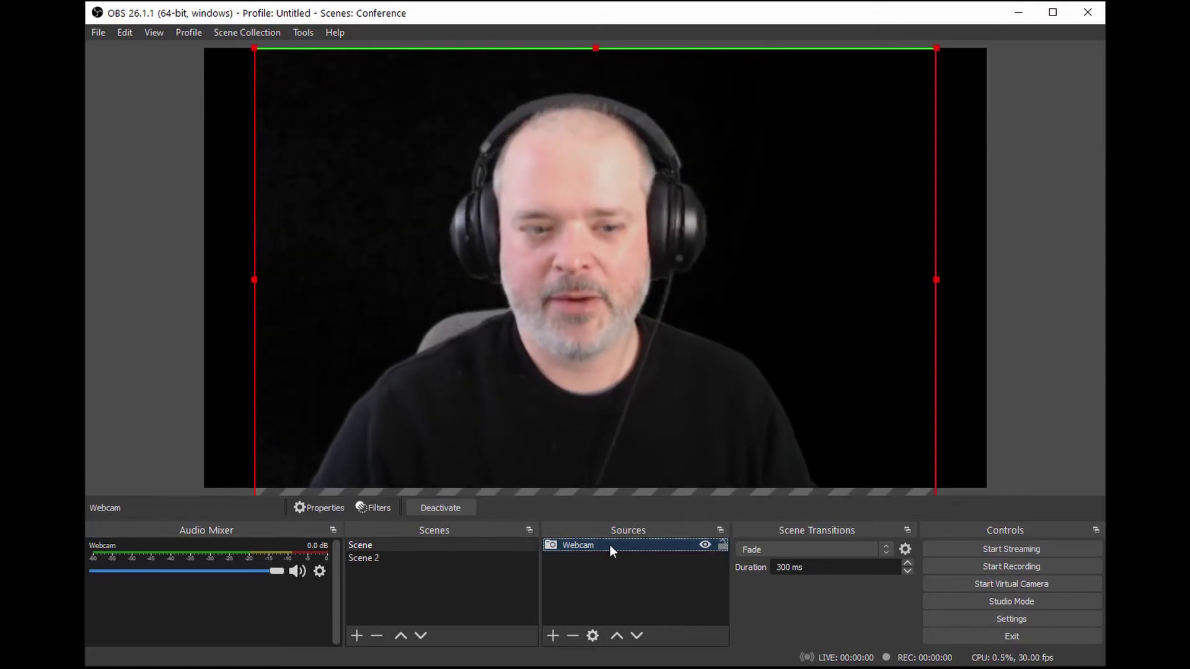
Add a new image source named Image to Scene, using Luxury Black Background Vector.jpg from the OBS demo folder.
{"action": "left_click", "coordinate": [607, 586]}
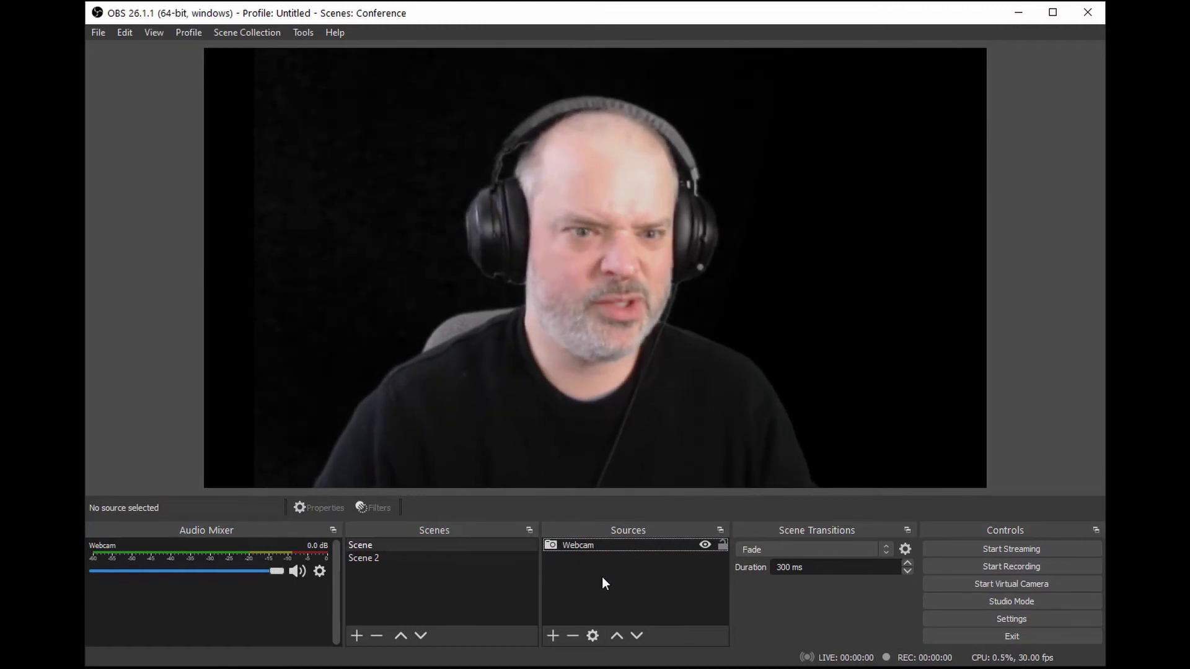
{"action": "left_click", "coordinate": [552, 635]}
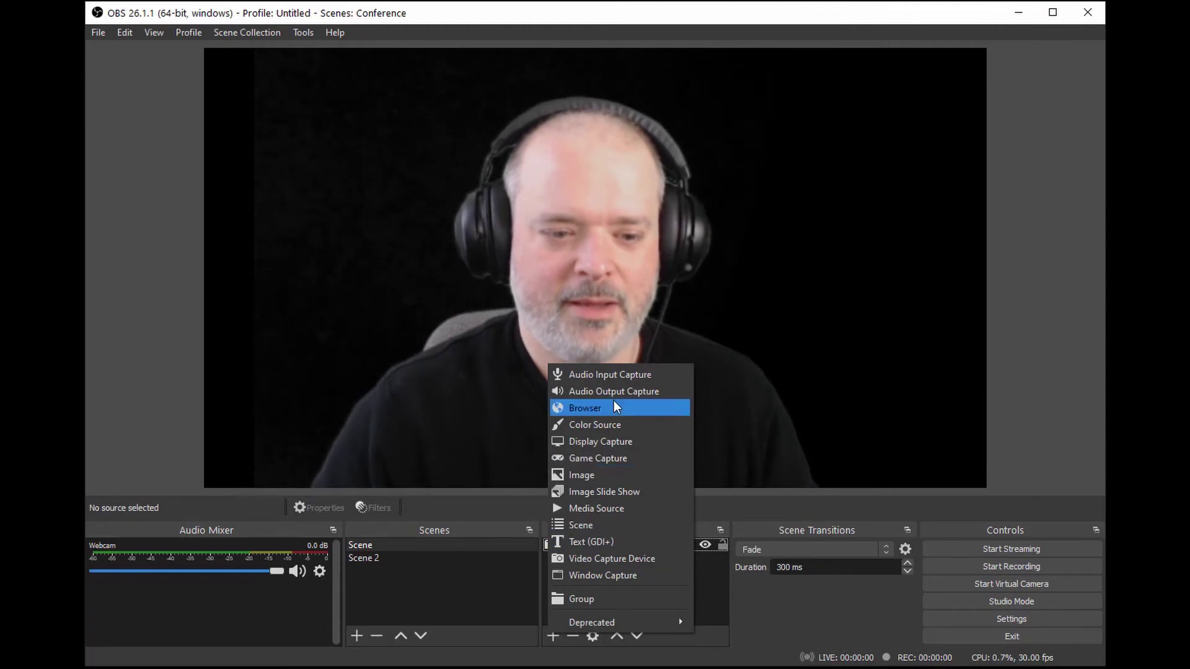
{"action": "left_click", "coordinate": [615, 474]}
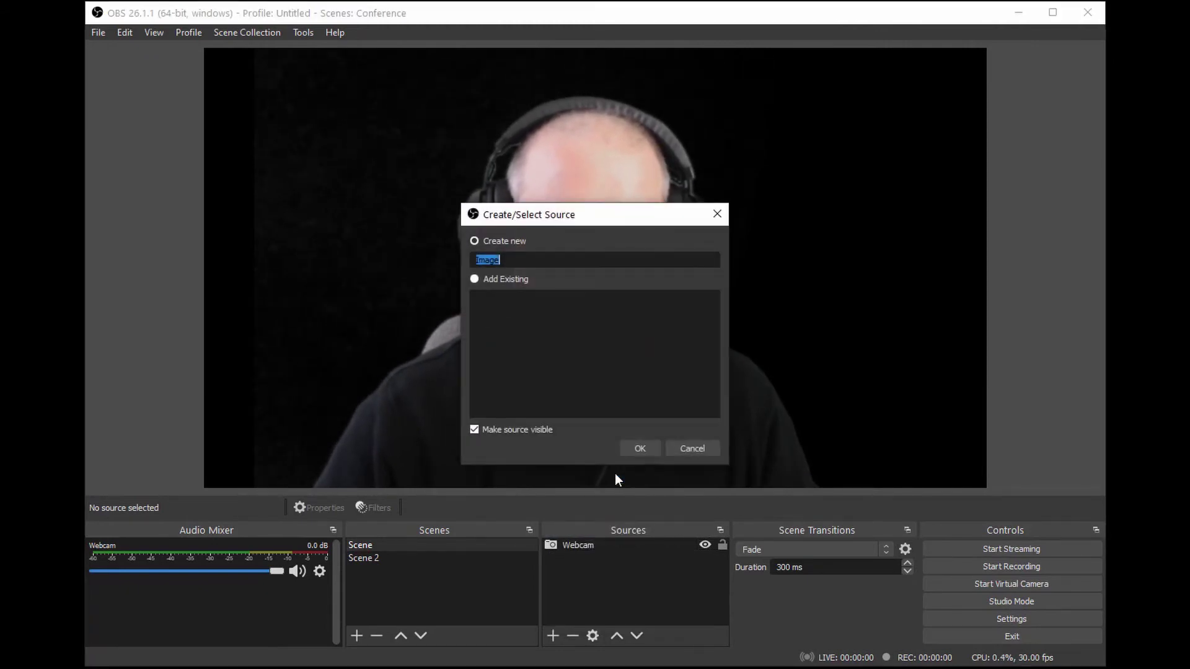
{"action": "left_click", "coordinate": [641, 448]}
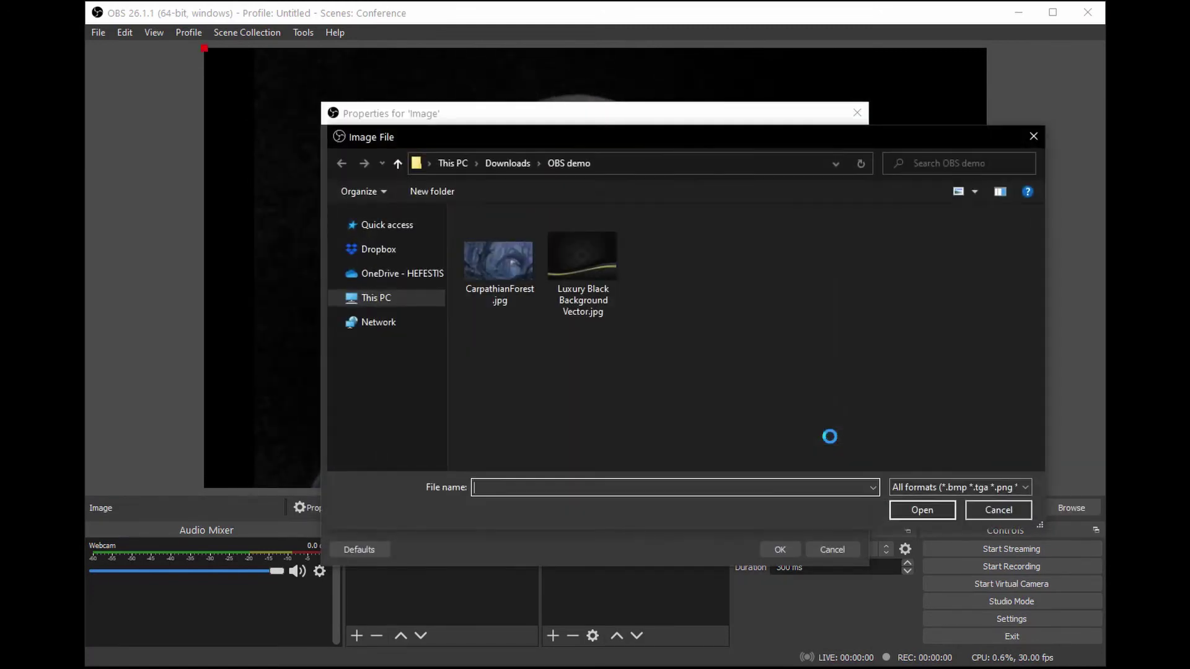
{"action": "left_click", "coordinate": [599, 251]}
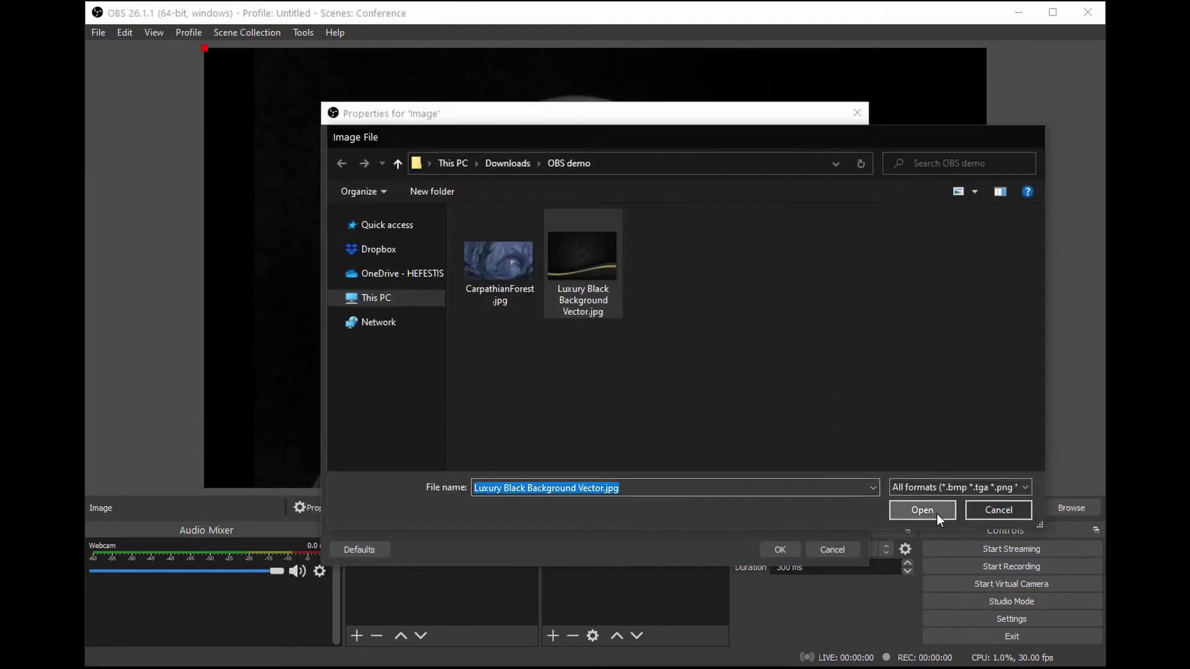
{"action": "left_click", "coordinate": [936, 514]}
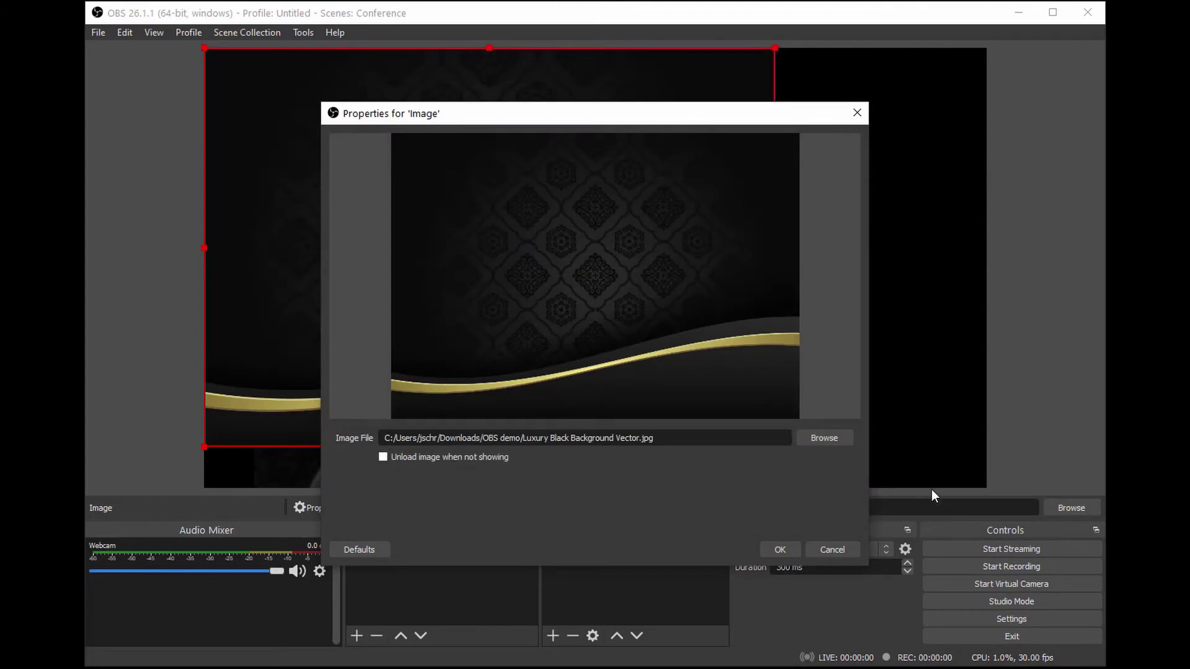
{"action": "left_click", "coordinate": [782, 548]}
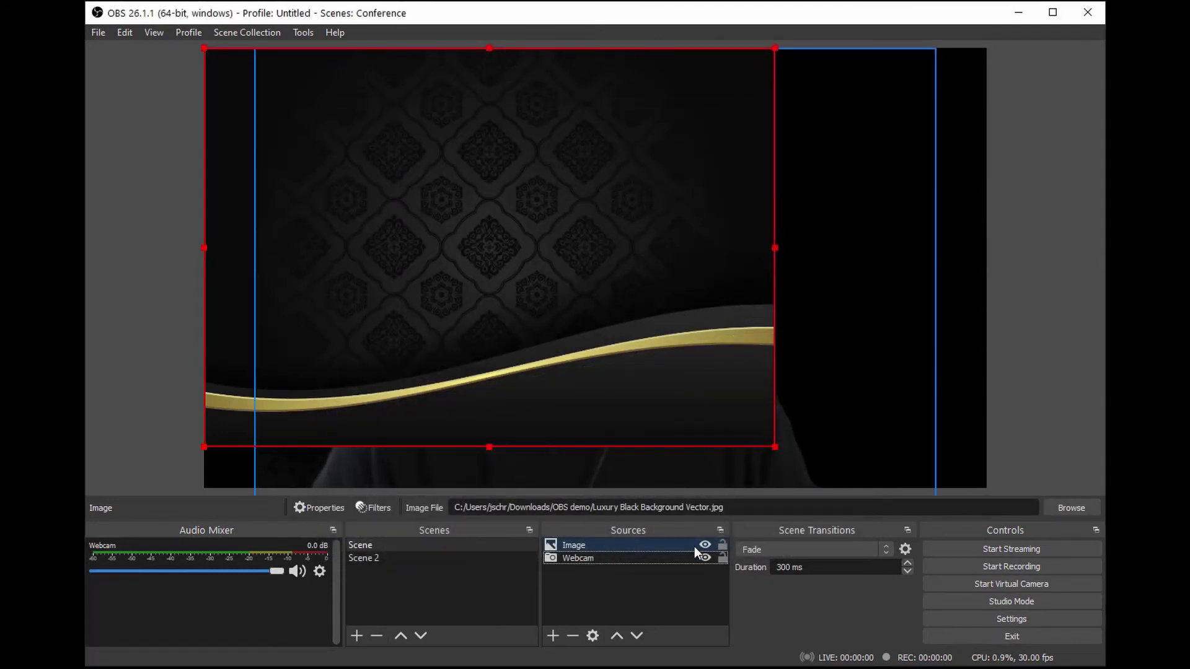
Place the Image source beneath Webcam in the source order and enlarge it to span the full canvas width.
{"action": "left_click_drag", "start_coordinate": [635, 545], "coordinate": [634, 563]}
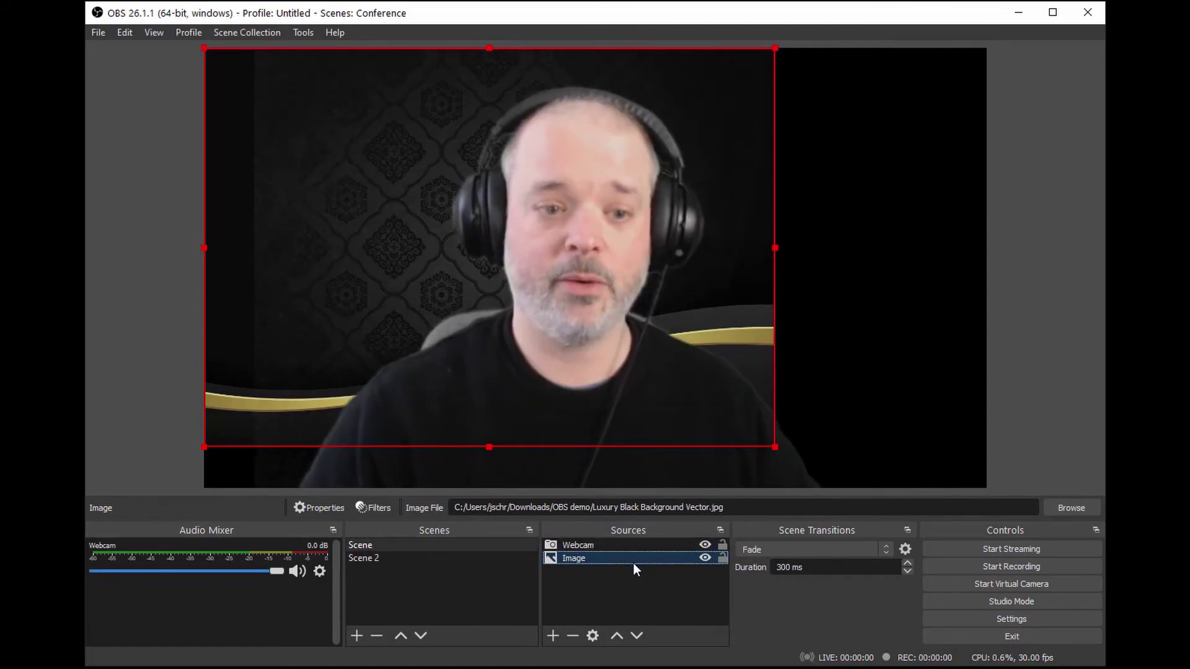
{"action": "left_click_drag", "start_coordinate": [773, 447], "coordinate": [983, 525]}
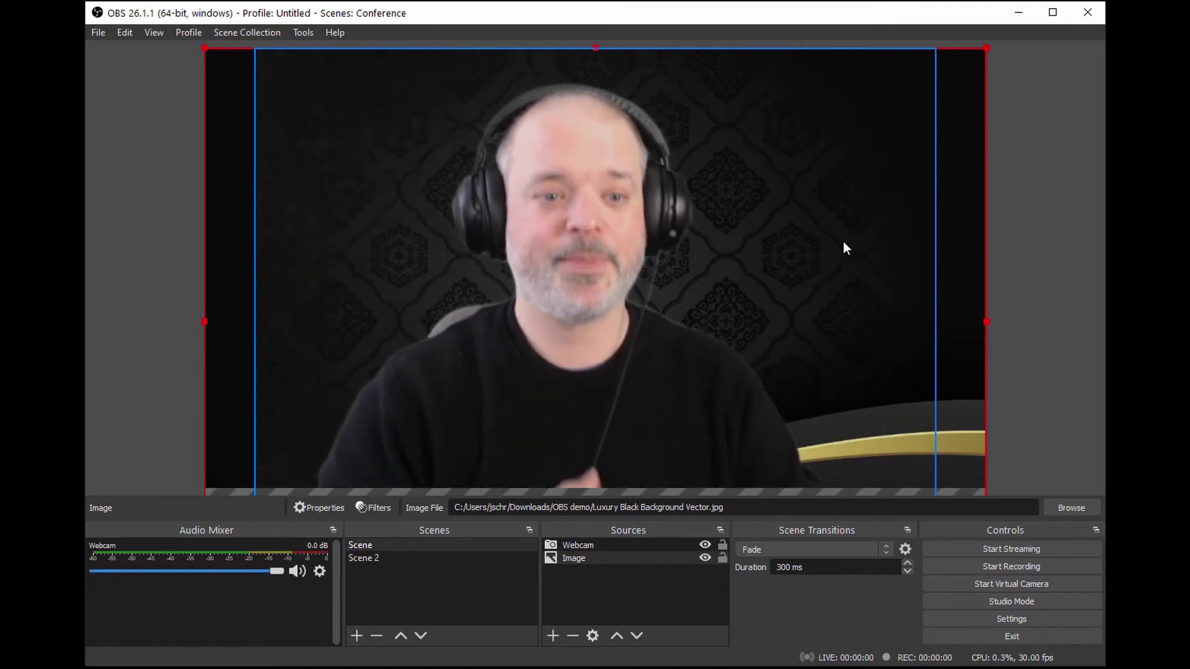
Add a new image source named Image 2 to Scene, using CarpathianForest.jpg from the OBS demo folder.
{"action": "left_click", "coordinate": [560, 644]}
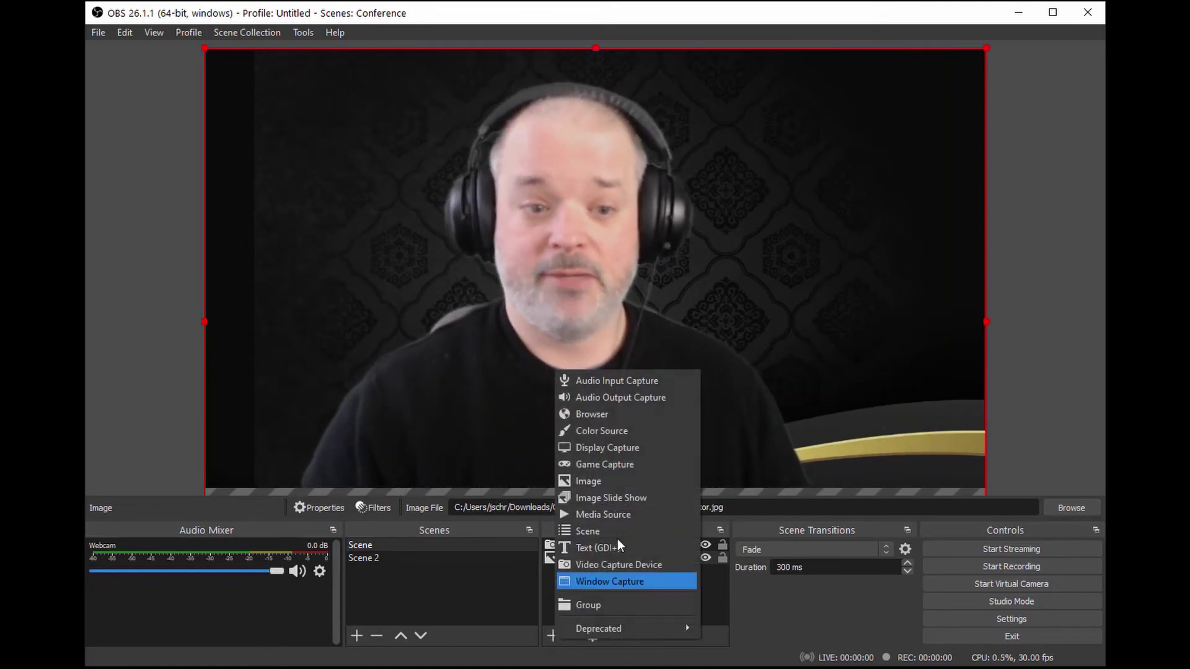
{"action": "left_click", "coordinate": [606, 482]}
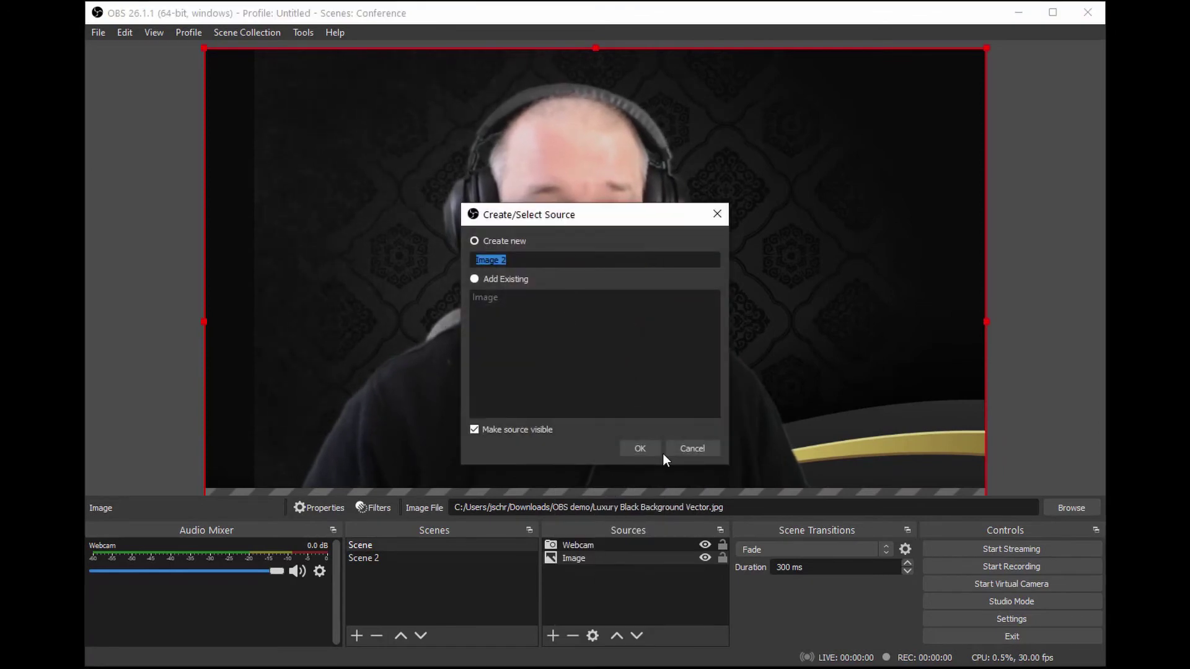
{"action": "left_click", "coordinate": [644, 450]}
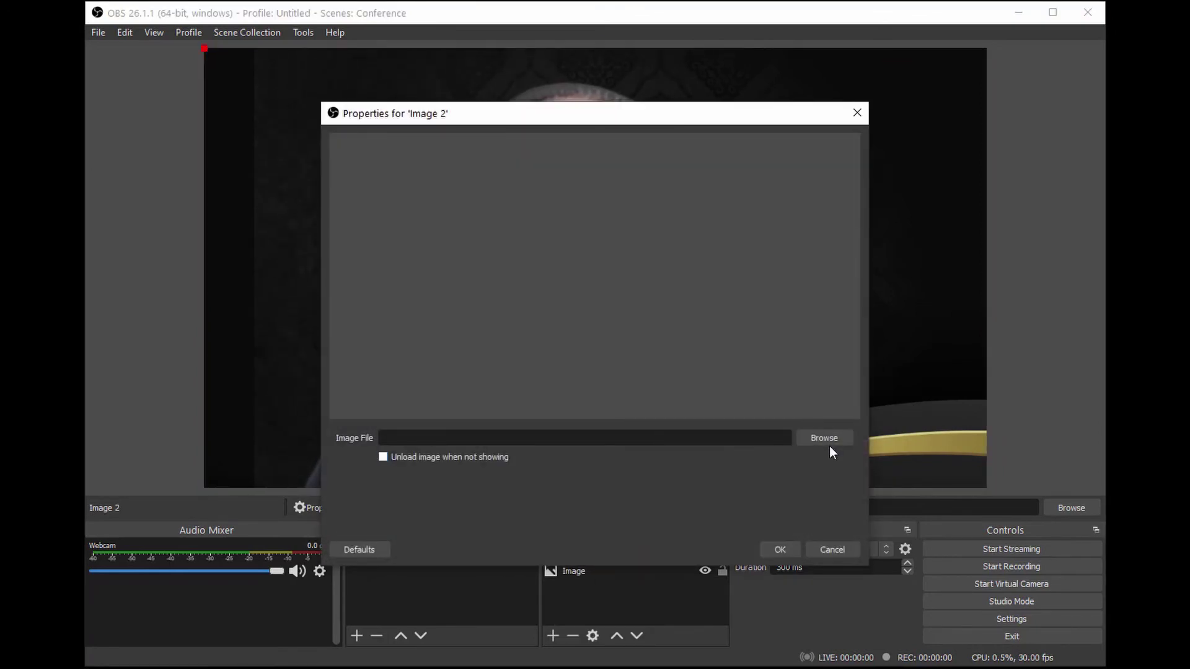
{"action": "left_click", "coordinate": [825, 438]}
{"action": "left_click", "coordinate": [505, 268]}
{"action": "left_click", "coordinate": [915, 505]}
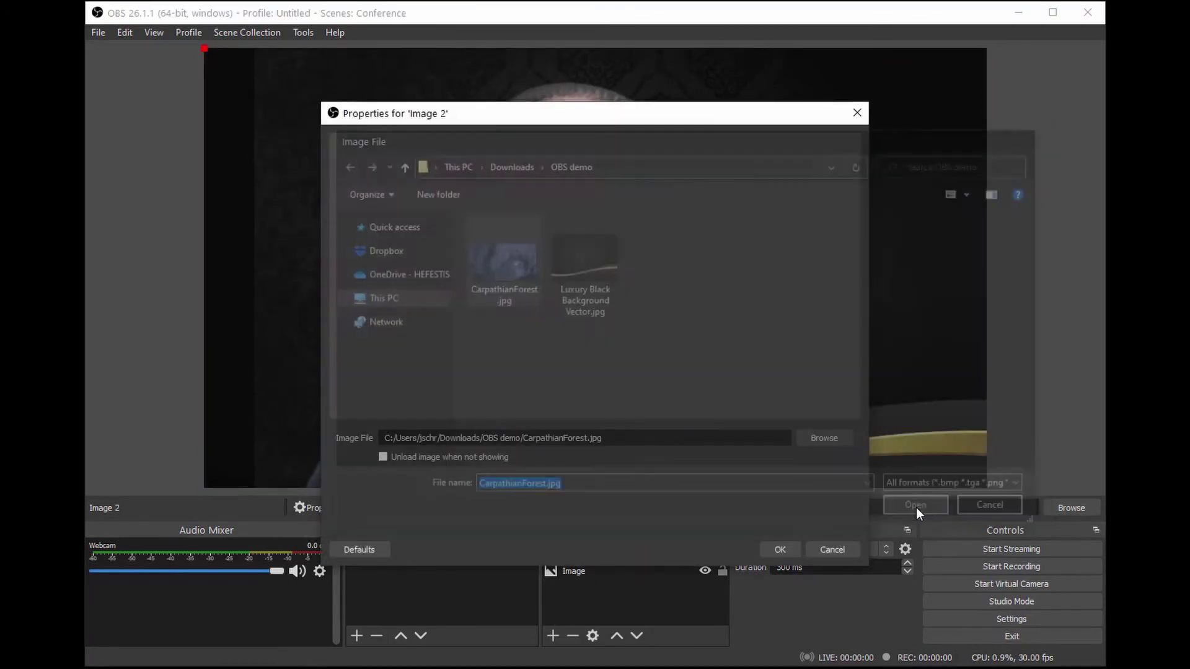
{"action": "left_click", "coordinate": [787, 549]}
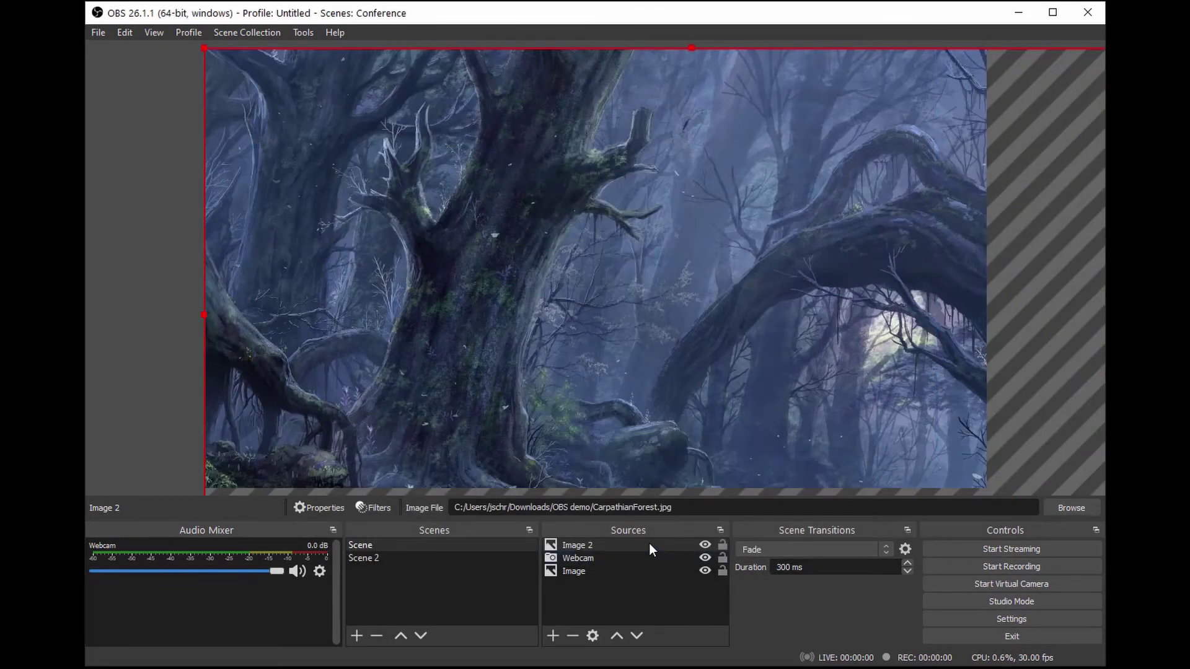
Move Image 2 beneath Image in the source order, and hide Image to preview the forest background before showing Image again.
{"action": "left_click_drag", "start_coordinate": [656, 569], "coordinate": [656, 572]}
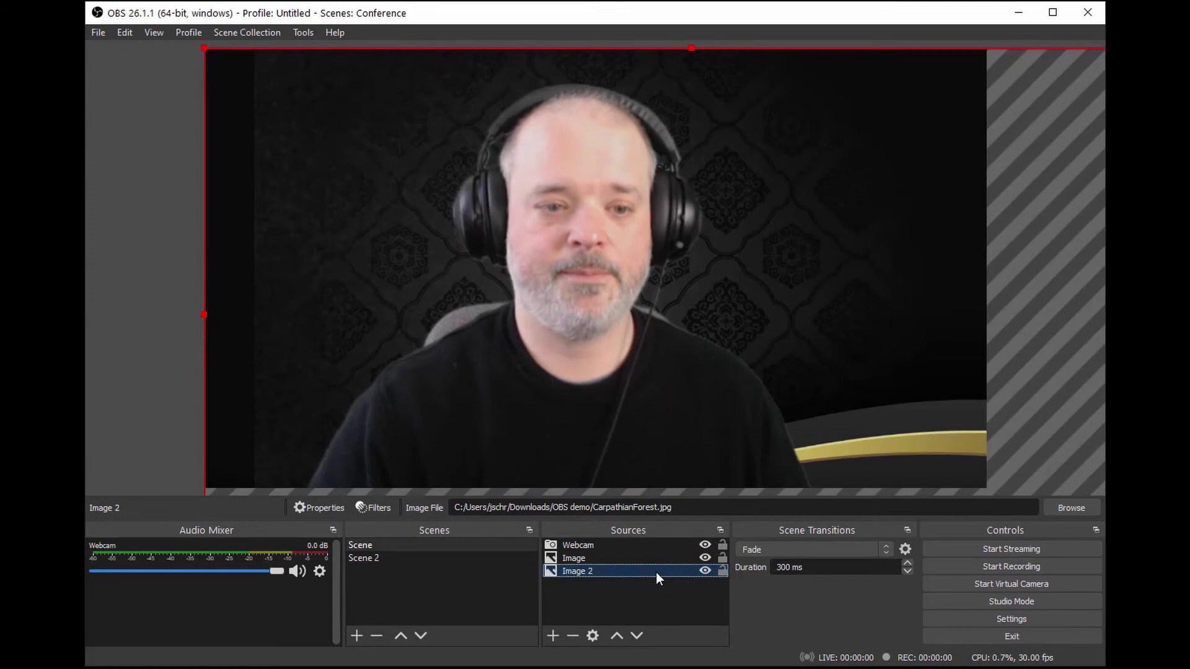
{"action": "left_click", "coordinate": [705, 558]}
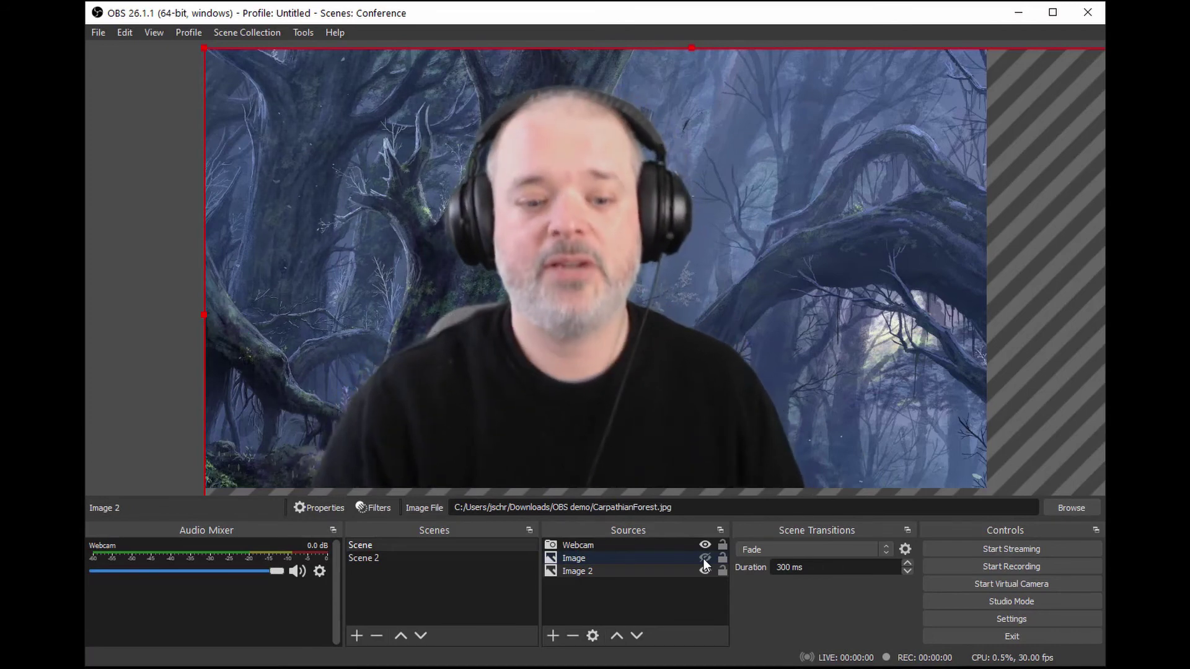
{"action": "left_click", "coordinate": [704, 559]}
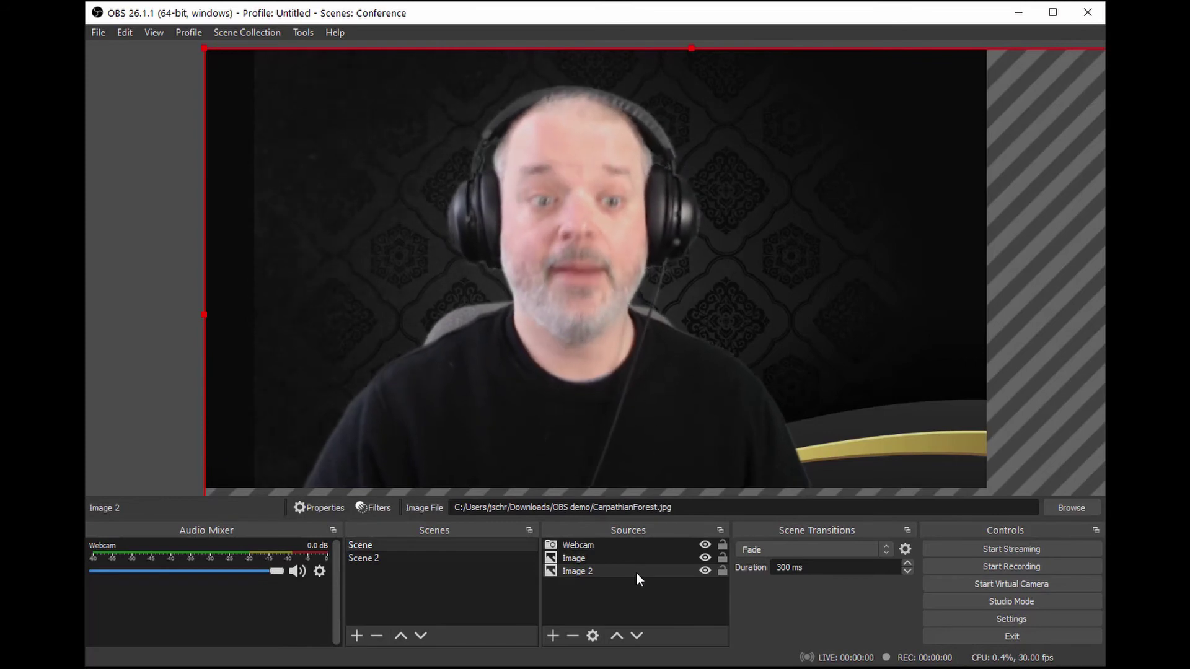
In Scene 2, enlarge the Webcam inset slightly and move it to the lower-right corner of the canvas.
{"action": "left_click", "coordinate": [615, 546]}
{"action": "right_click", "coordinate": [615, 546]}
{"action": "left_click", "coordinate": [380, 558]}
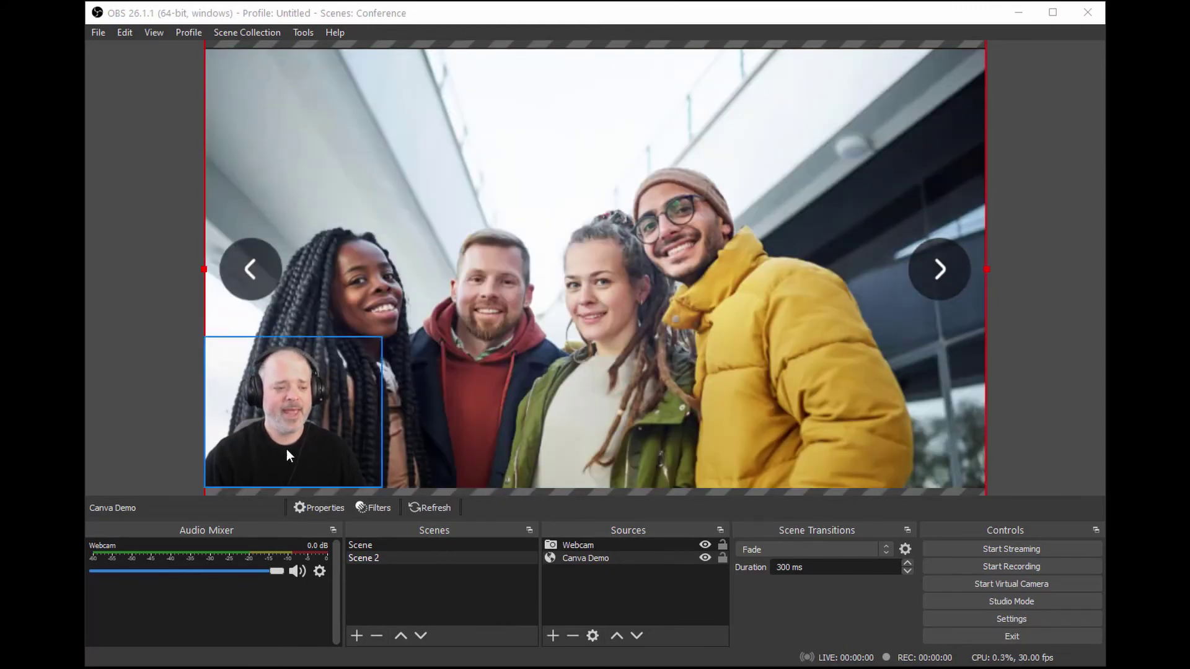
{"action": "left_click", "coordinate": [299, 423]}
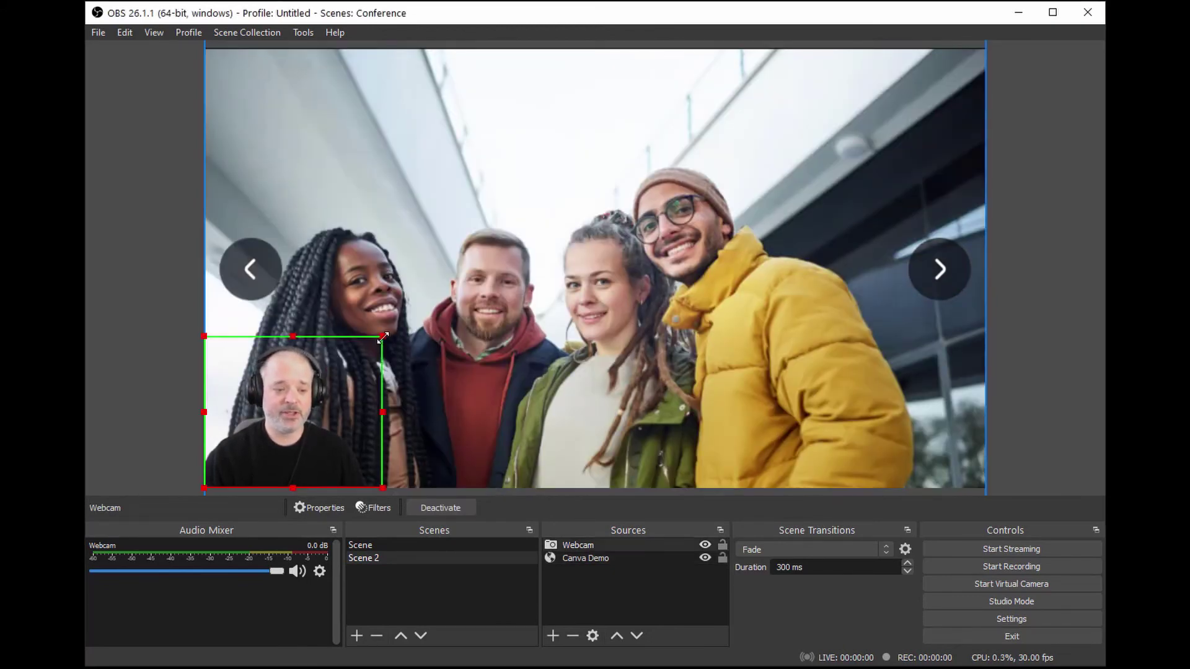
{"action": "left_click_drag", "start_coordinate": [383, 337], "coordinate": [386, 307]}
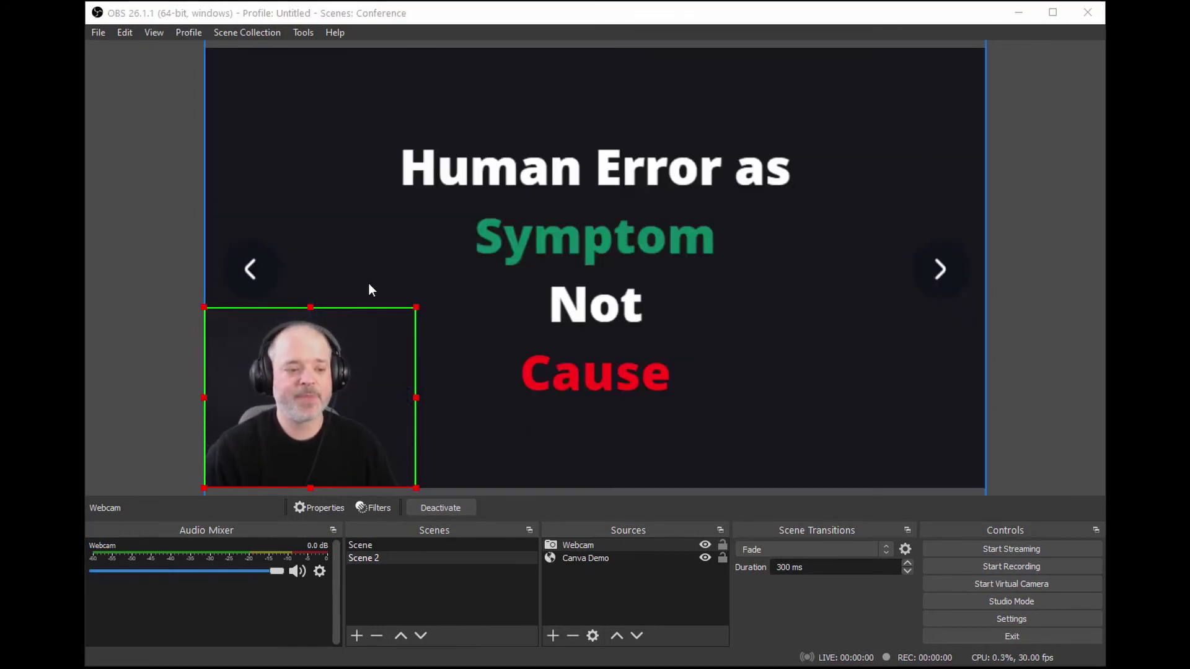
{"action": "left_click_drag", "start_coordinate": [356, 390], "coordinate": [923, 383]}
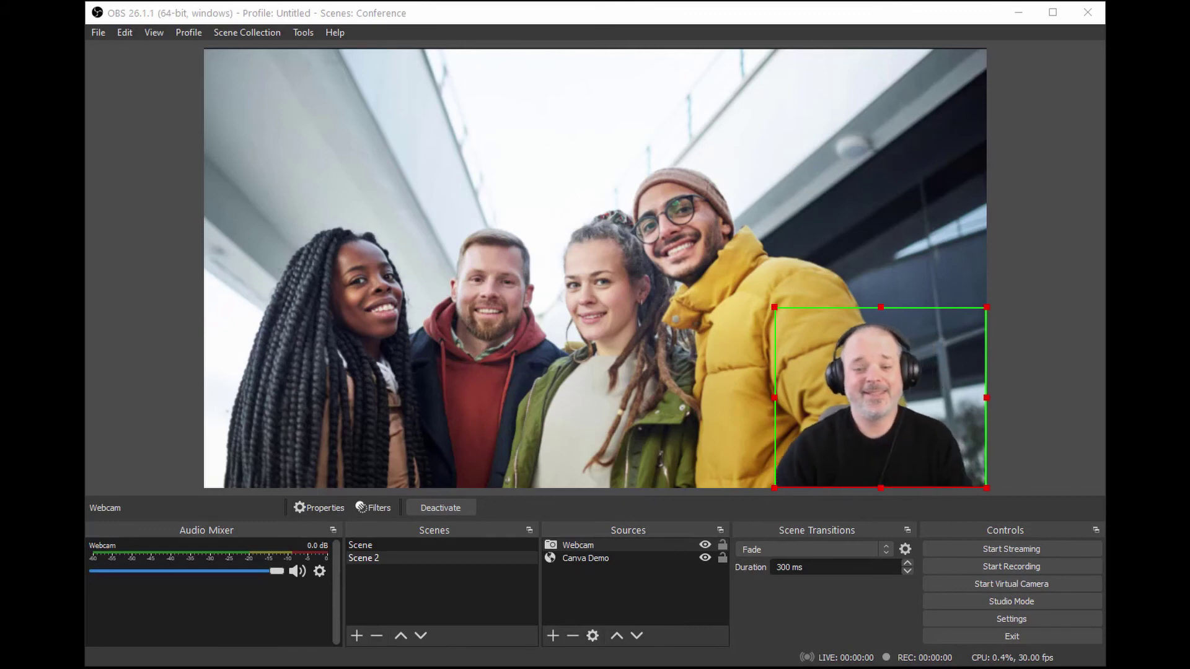
Switch back to Scene with the full-size webcam and select the Image 2 source.
{"action": "left_click", "coordinate": [411, 545]}
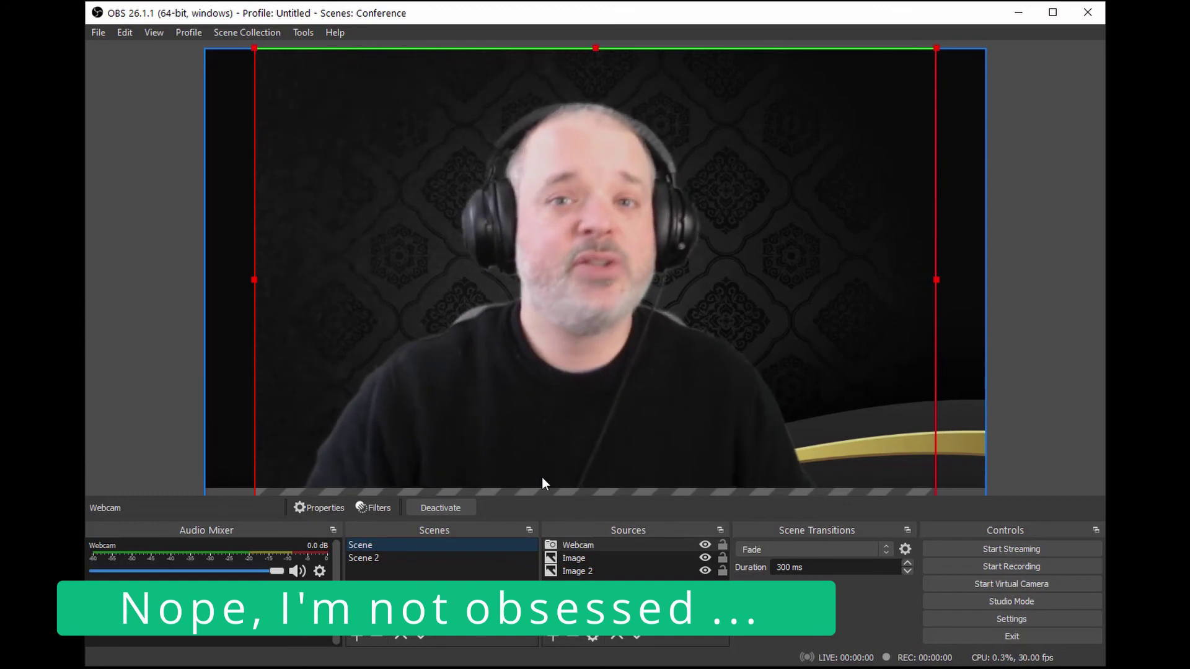
{"action": "left_click", "coordinate": [1052, 272]}
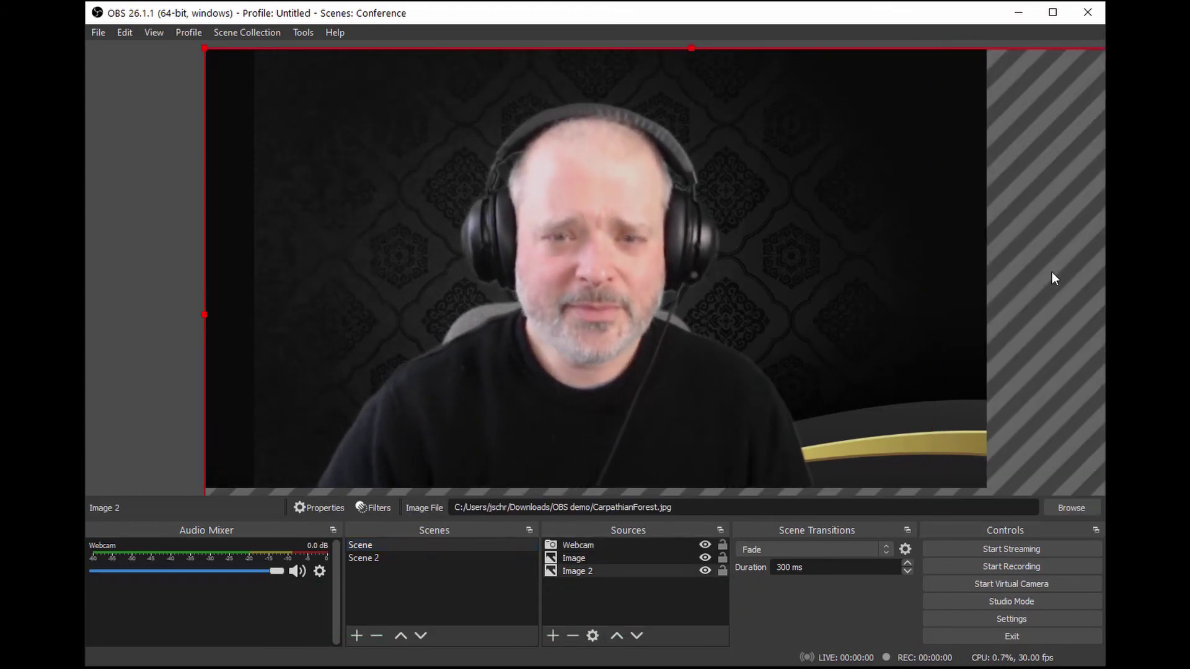